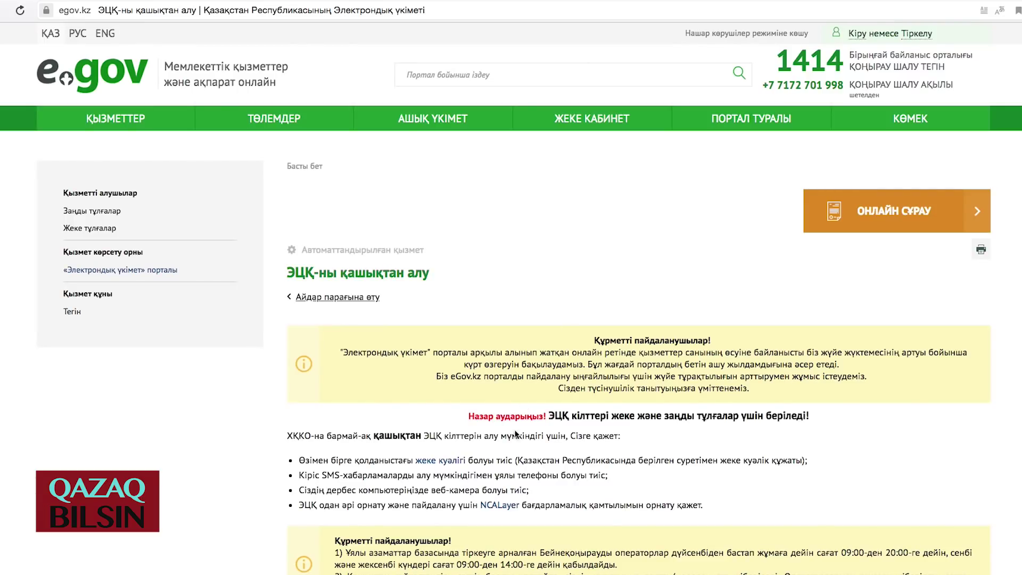
- Start the remote EDS online request and highlight the passed webcam check confirmation
click(900, 212)
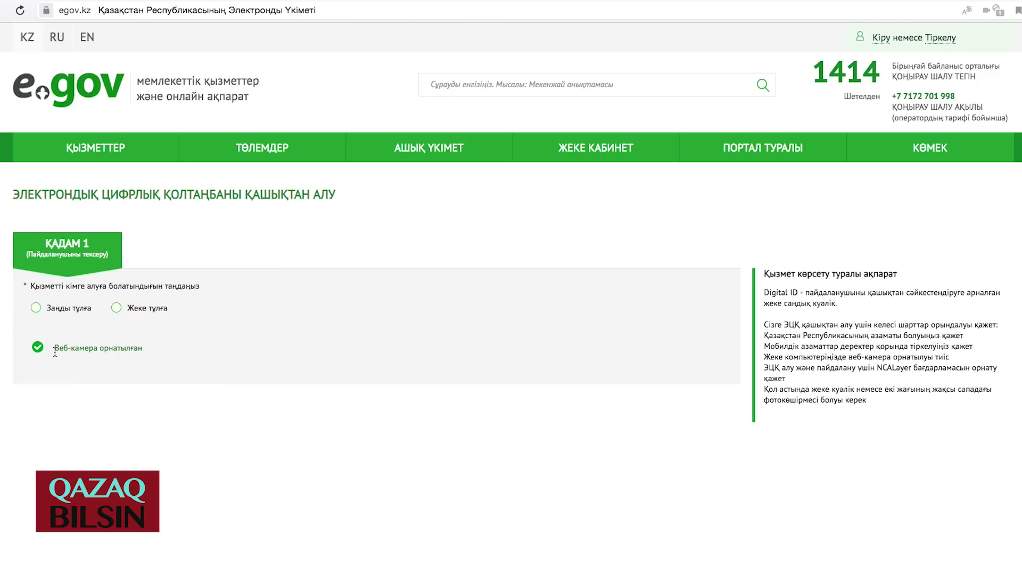
drag(55, 351, 144, 348)
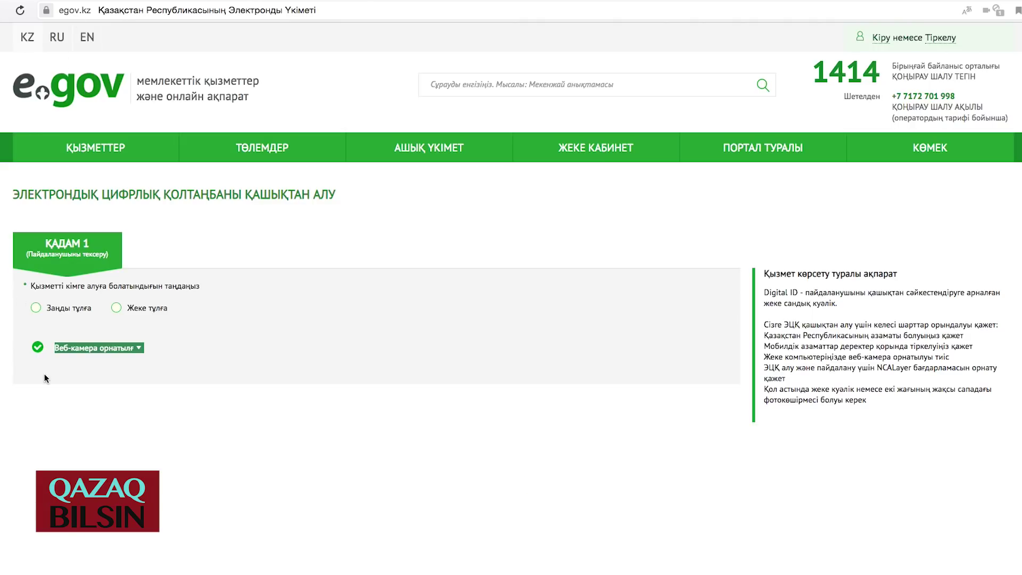
click(71, 366)
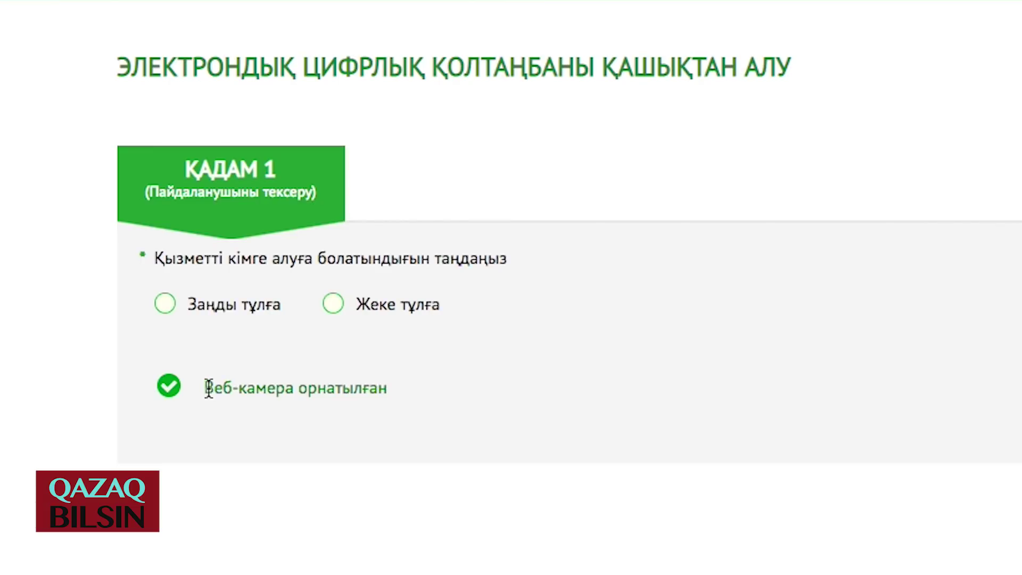
drag(55, 348, 78, 352)
drag(254, 395, 391, 403)
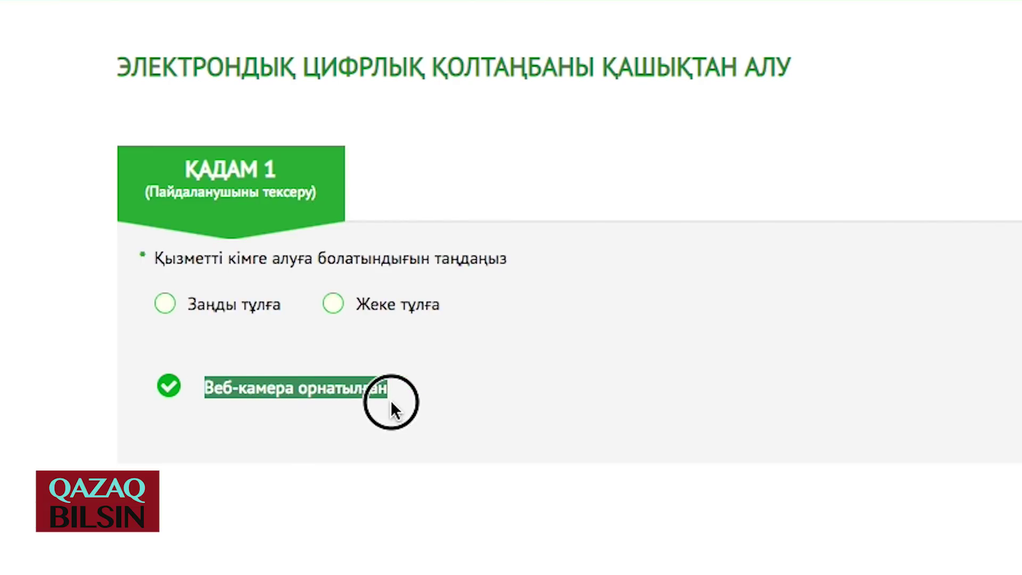
click(341, 423)
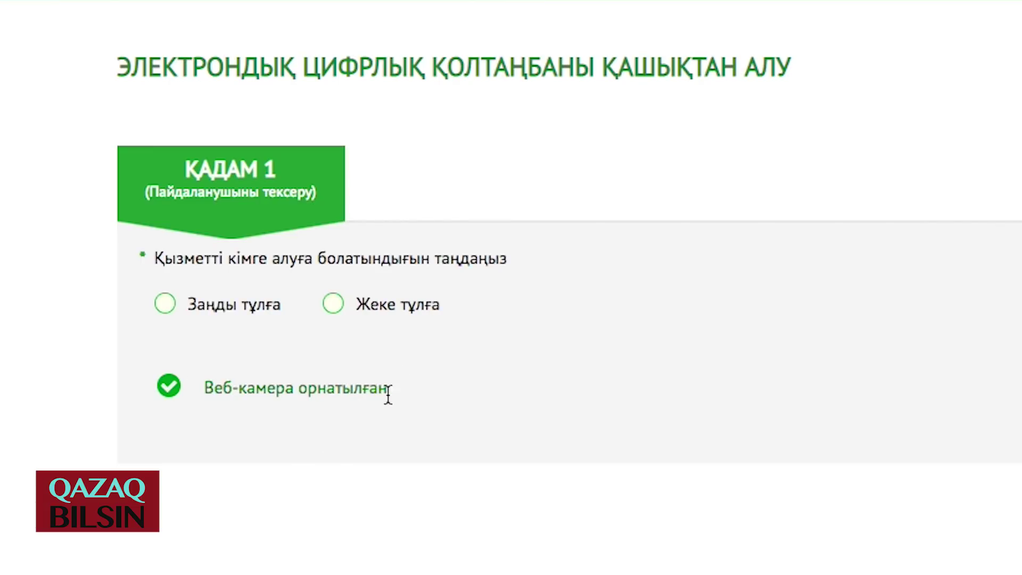
drag(382, 390, 137, 385)
click(200, 419)
- Submit the request as 'Жеке тұлға' with the user's IIN, then highlight the NCALayer confirmation
click(334, 307)
click(234, 400)
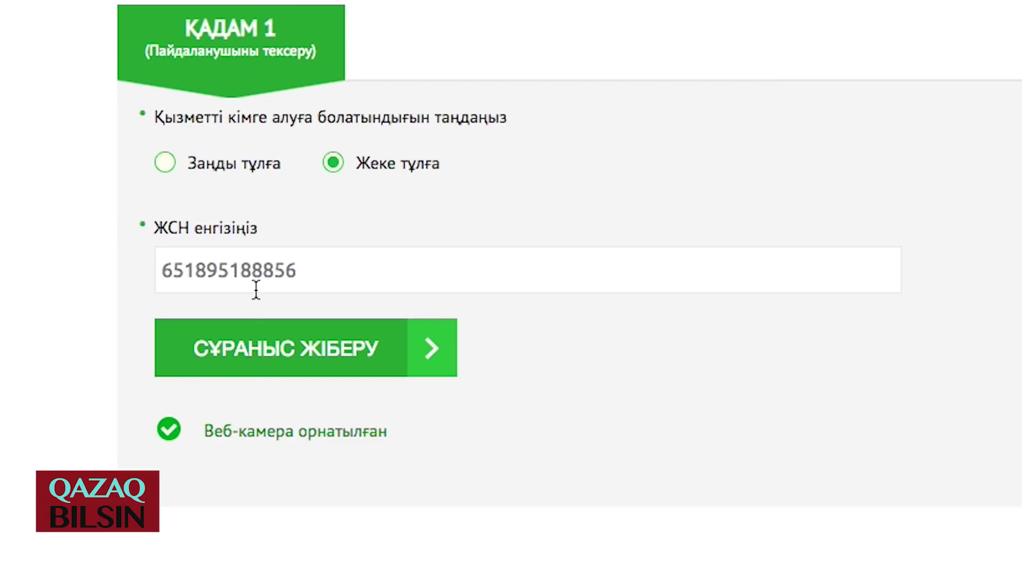
click(296, 347)
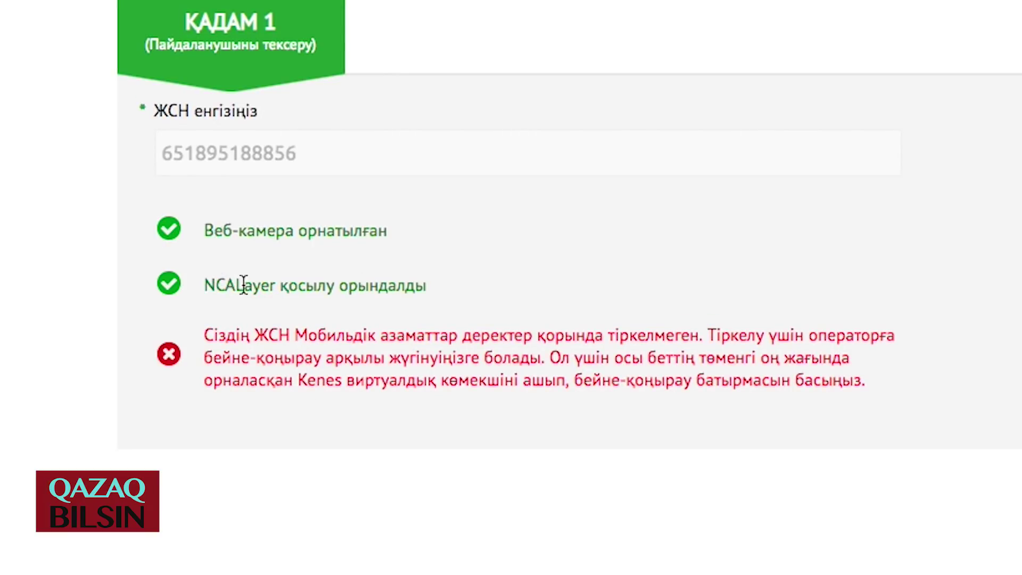
drag(215, 285, 434, 297)
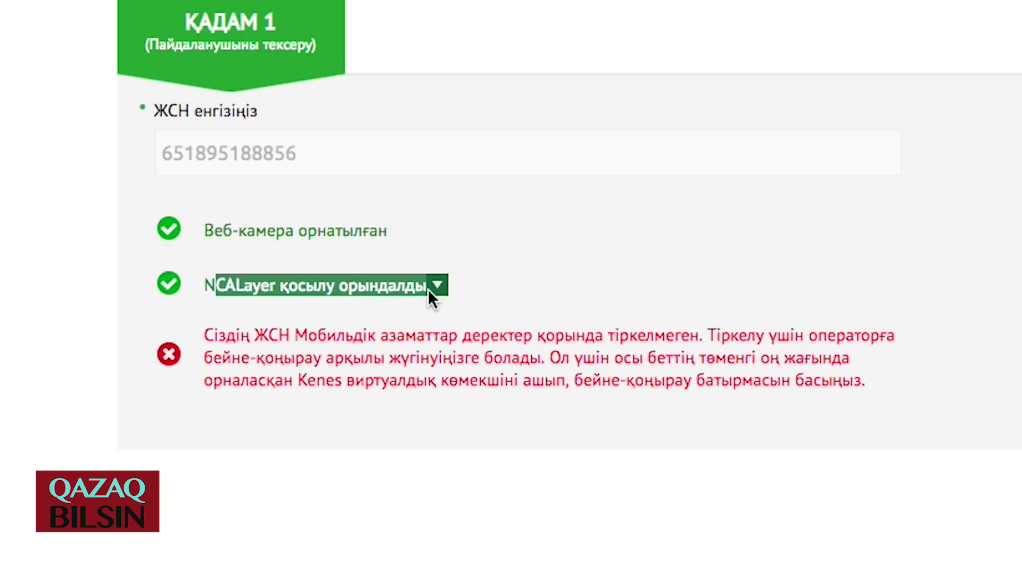
drag(204, 285, 436, 291)
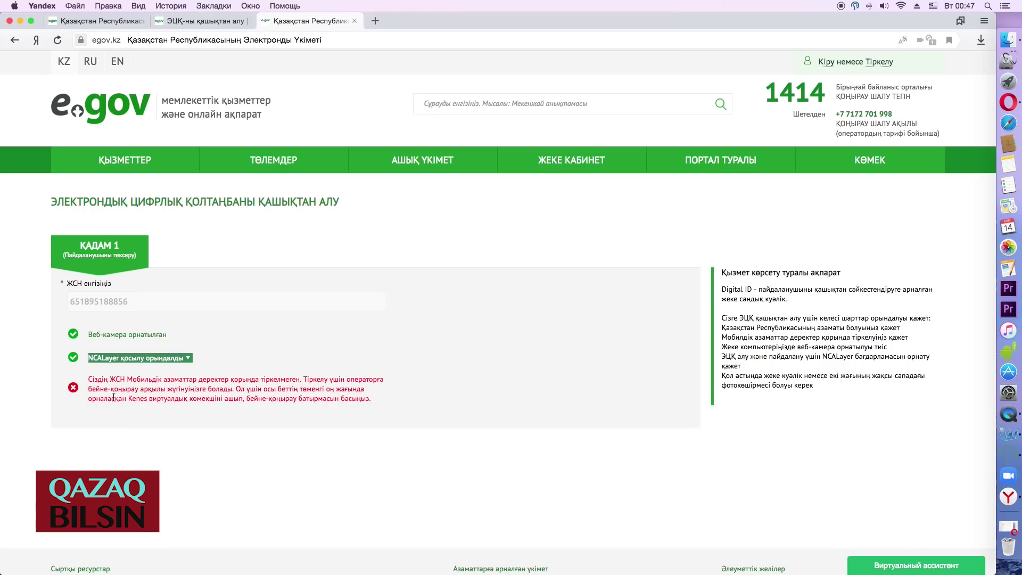
drag(90, 379, 360, 400)
click(88, 381)
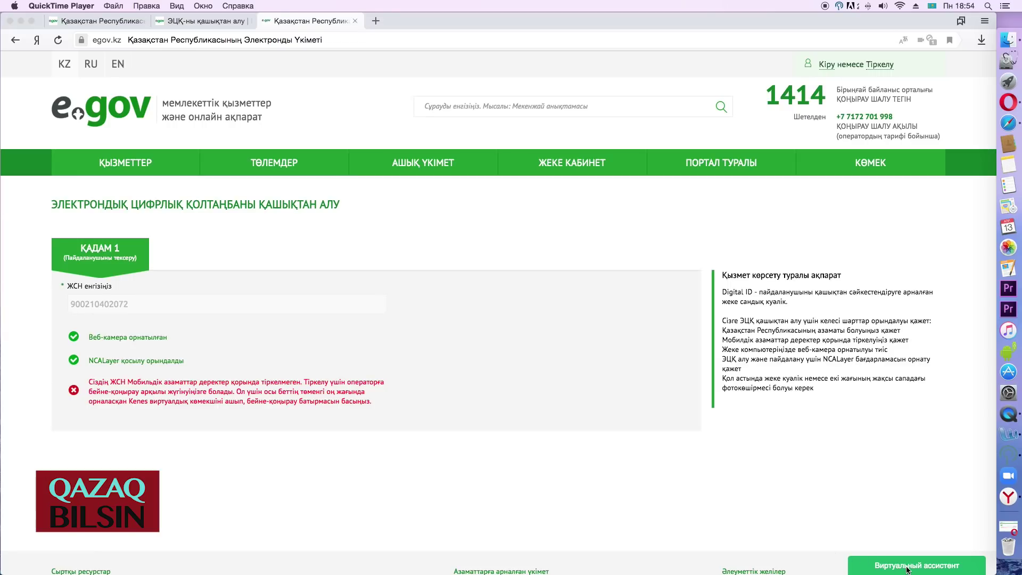
click(907, 569)
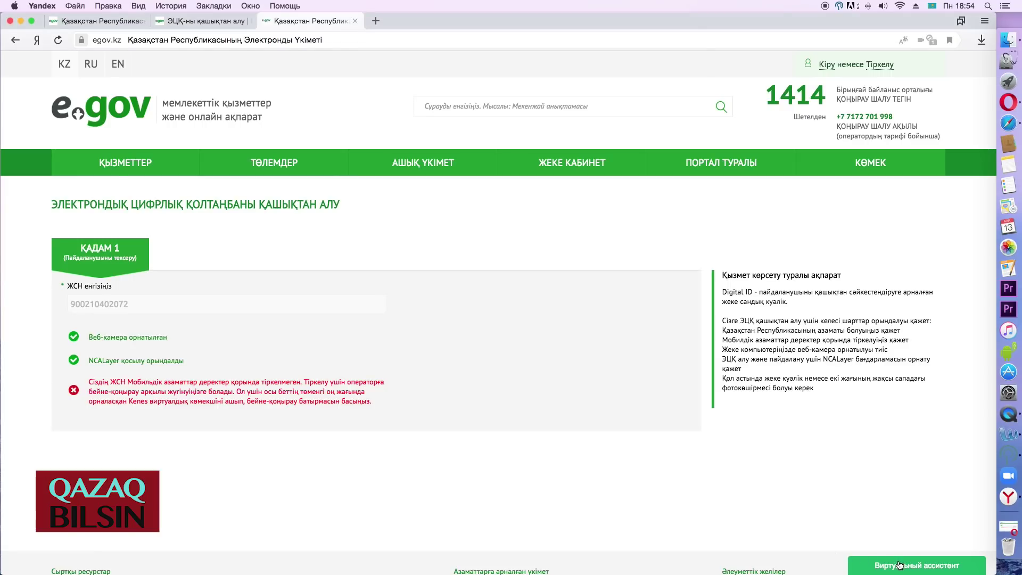
- Open the virtual assistant in Kazakh and start an operator video call with microphone access allowed
click(899, 565)
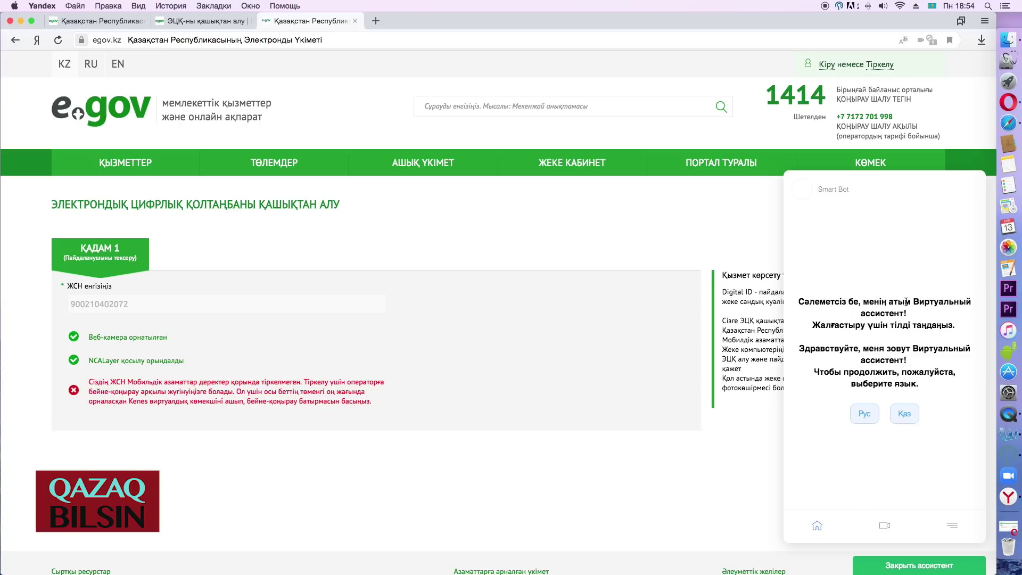
click(904, 414)
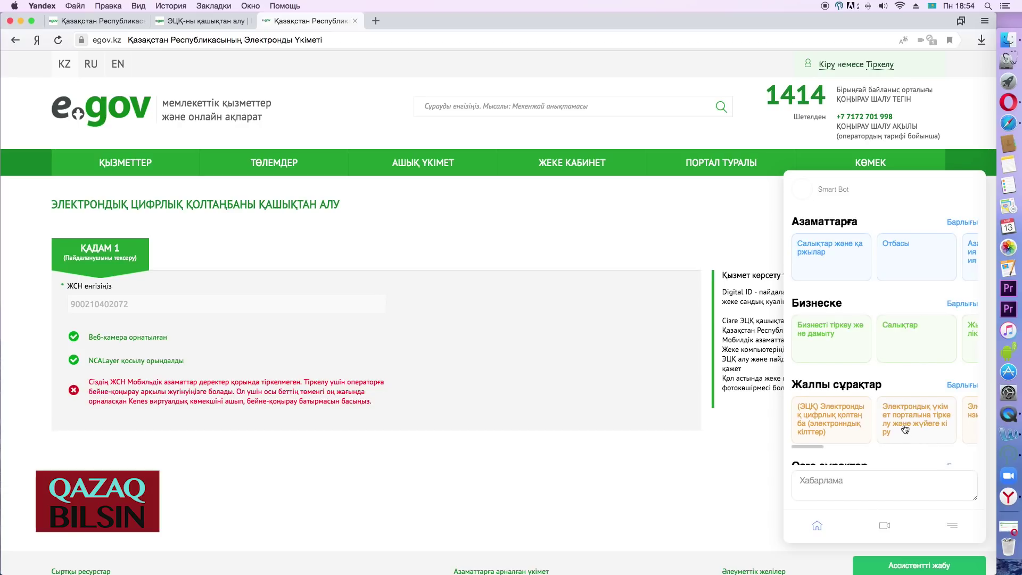
click(885, 527)
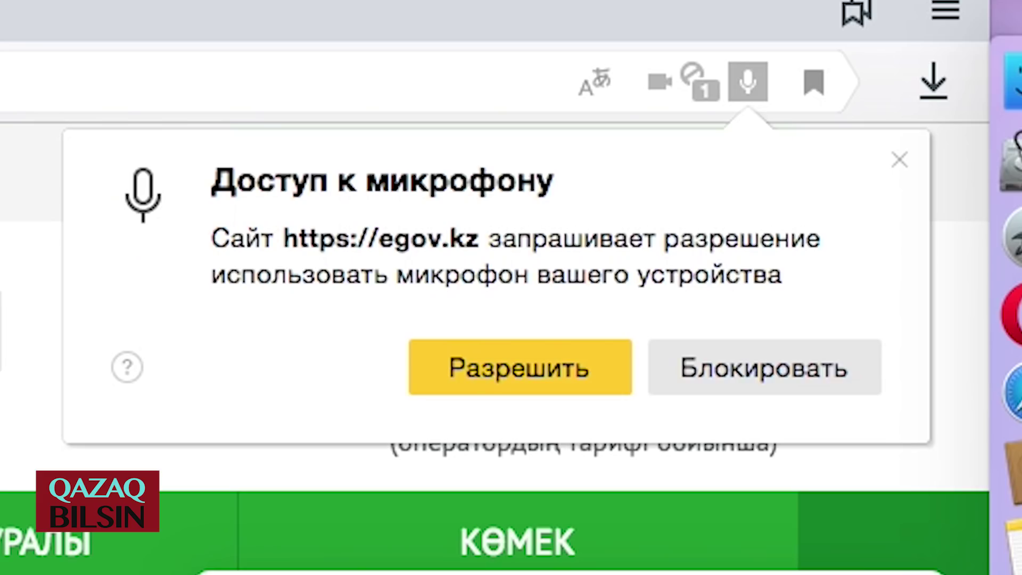
click(512, 372)
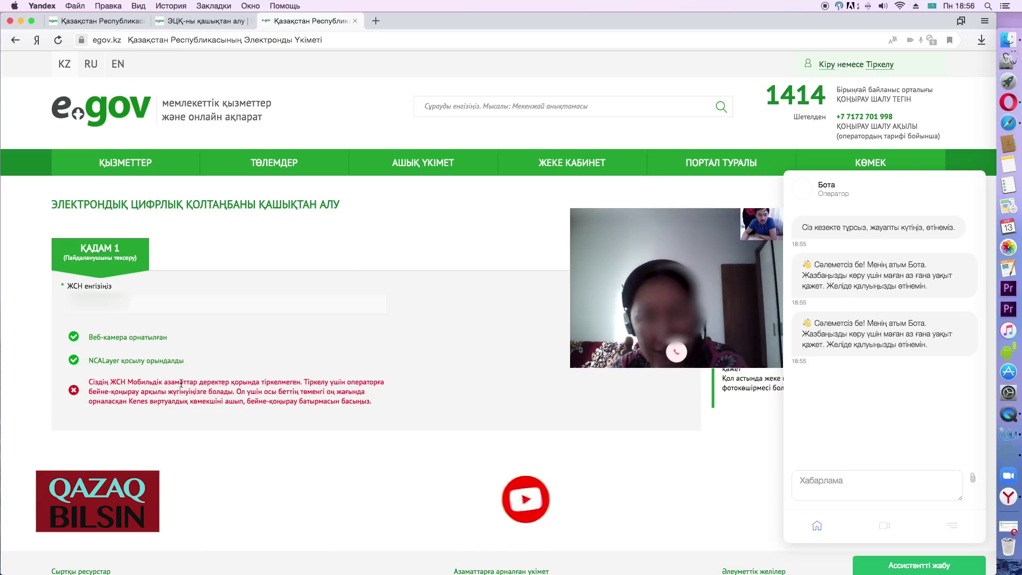
- Highlight the red error message, then give the operator's answer a thumbs-up rating and submit it
drag(304, 382, 93, 378)
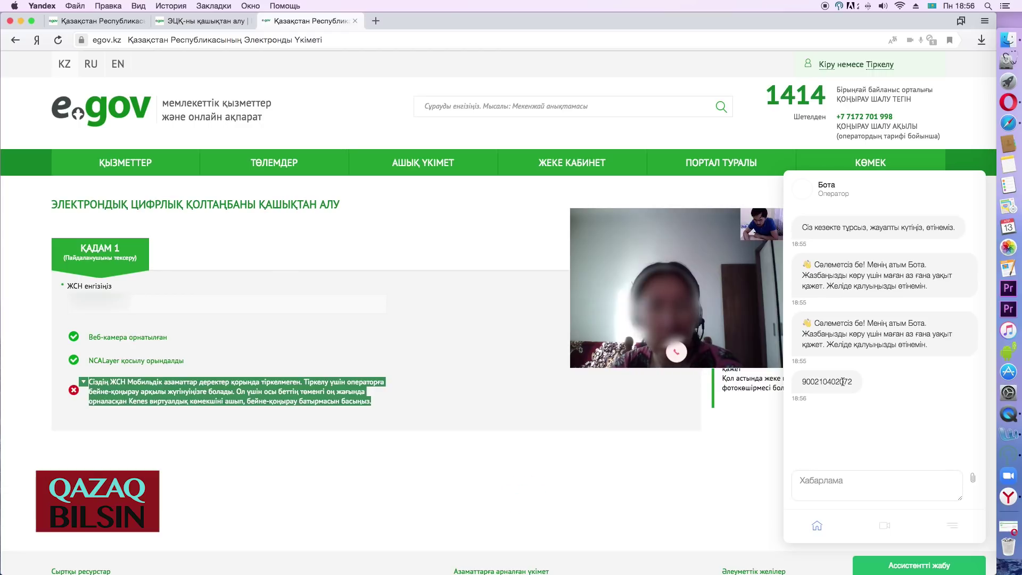
click(370, 413)
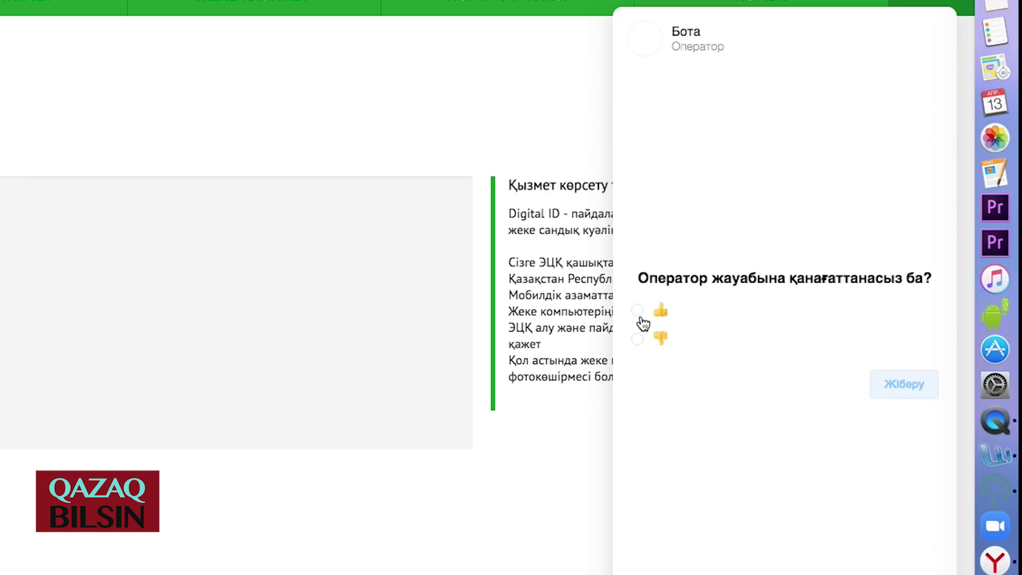
click(637, 310)
click(919, 387)
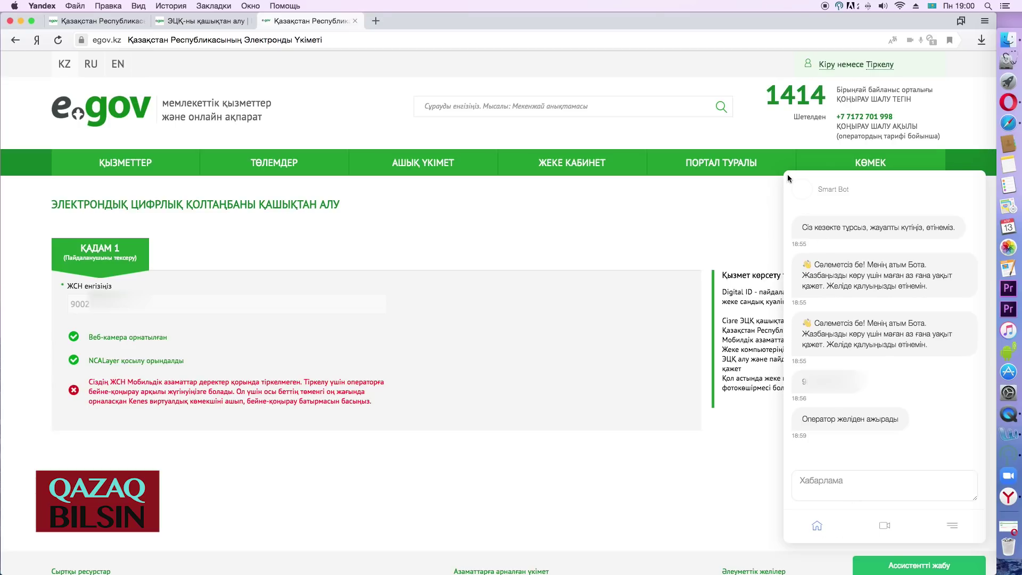
- Close the virtual assistant and reload the remote EDS service page
click(877, 564)
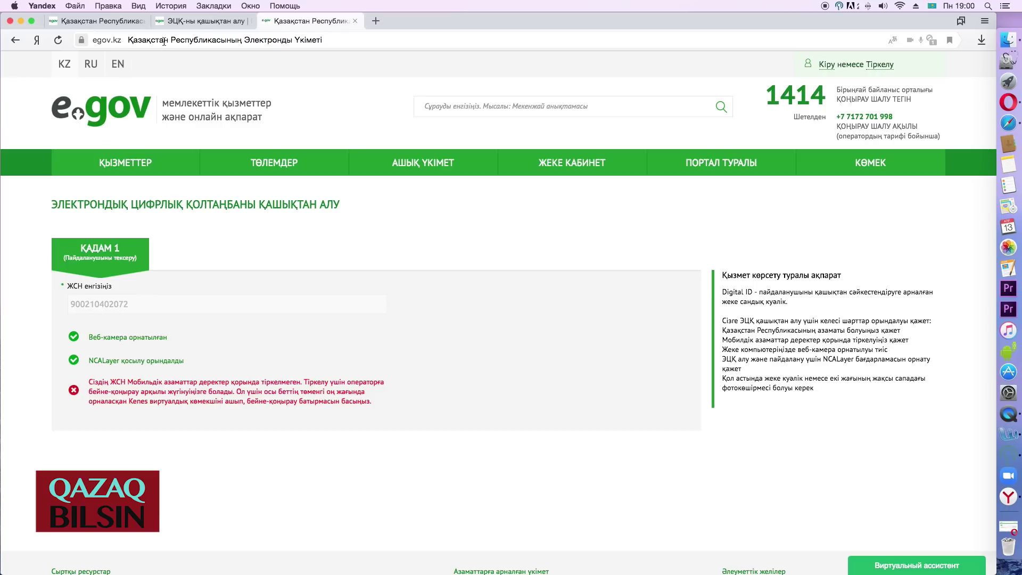
click(164, 42)
key(Return)
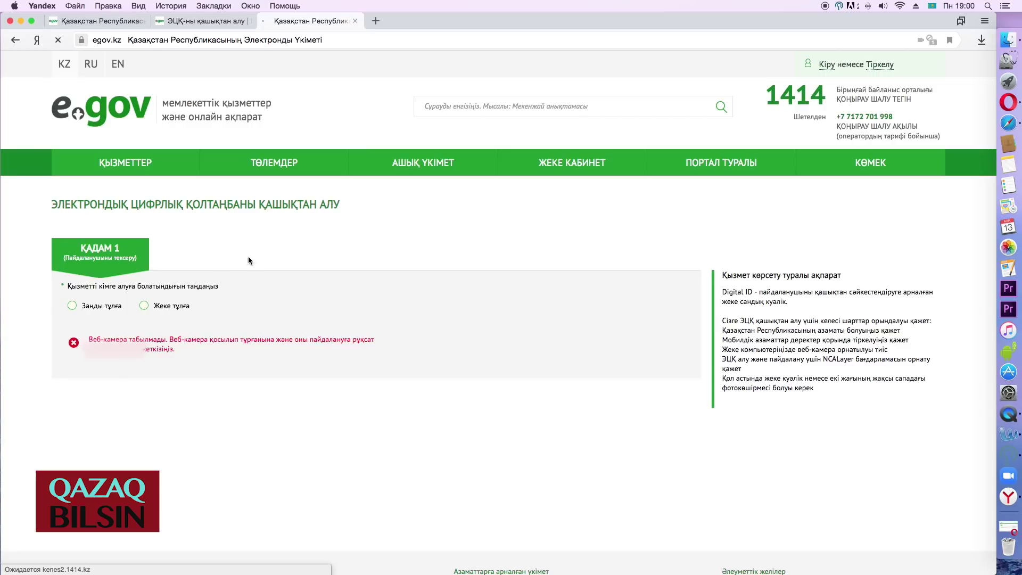
- Resubmit the remote EDS request as 'Жеке тұлға' with the pasted IIN
click(144, 306)
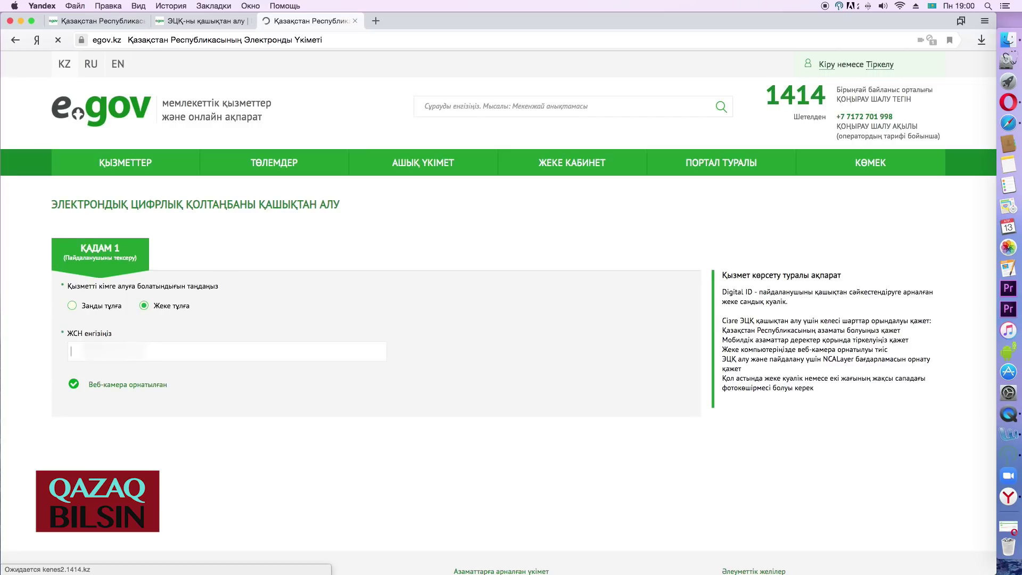
key(super+v)
click(126, 388)
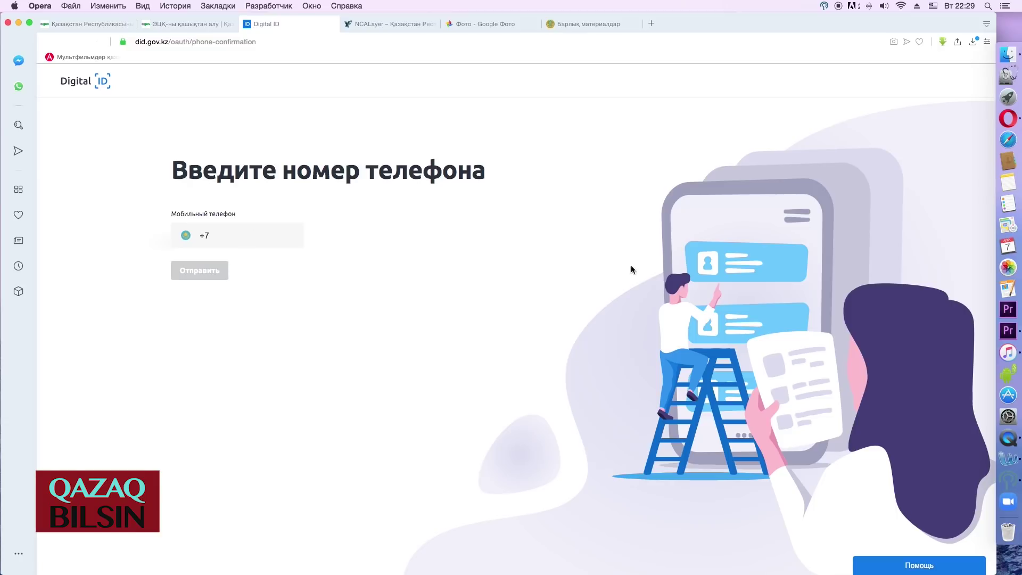
- Enter the mobile phone number and confirm it with the SMS verification code
click(257, 241)
text(747)
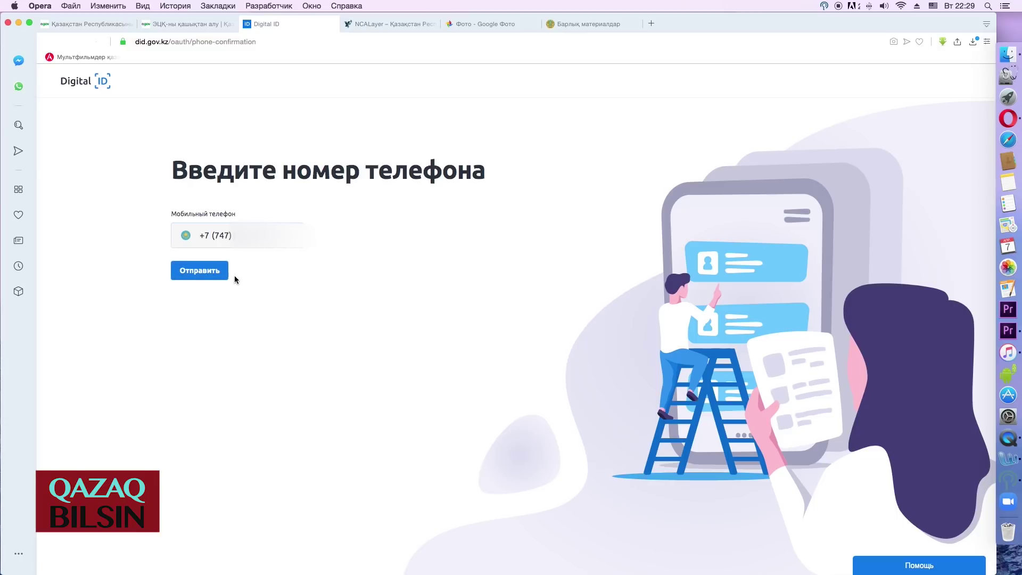
click(200, 272)
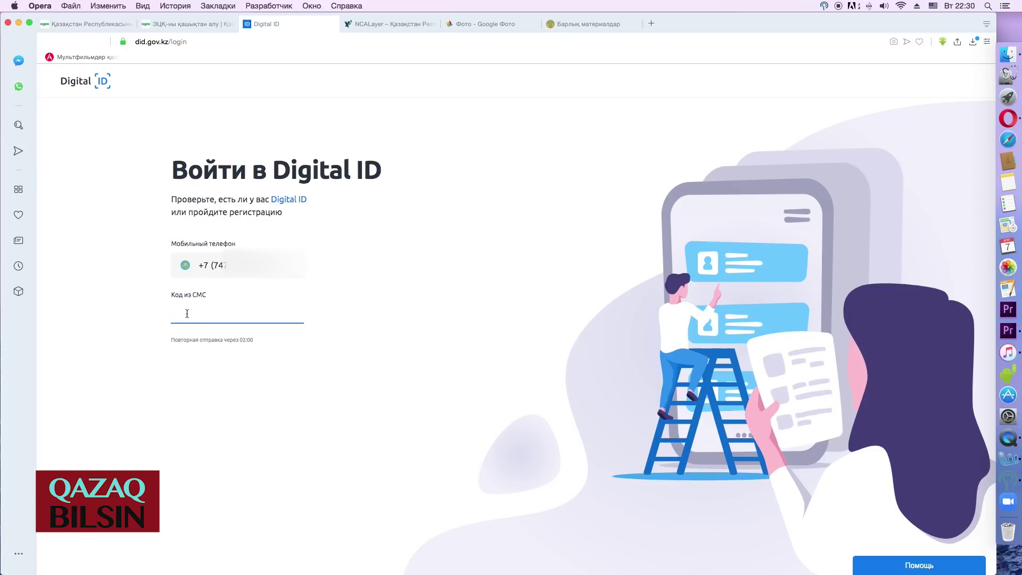
text(625)
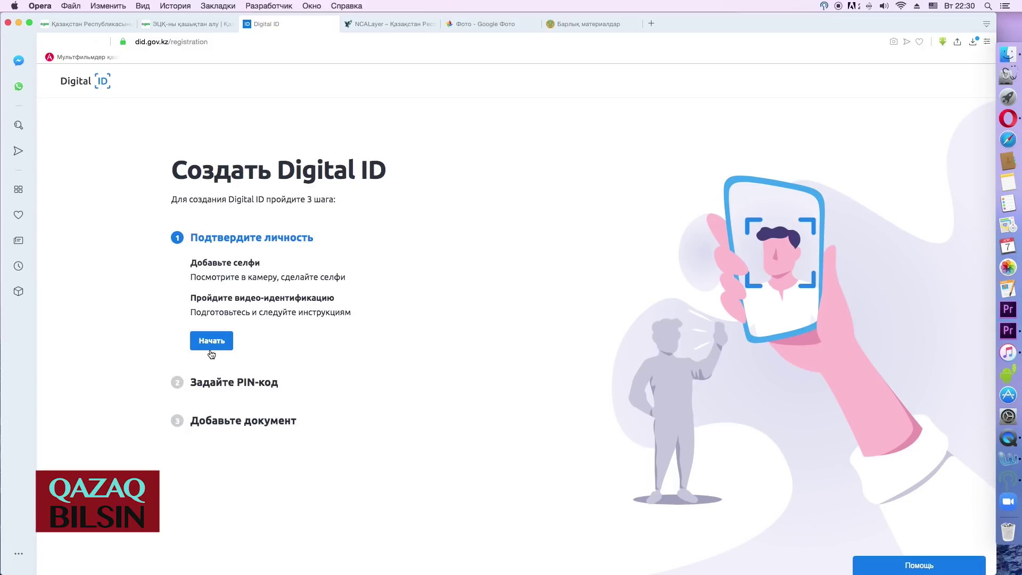
- Begin identity confirmation, granting camera access for the selfie step
click(212, 345)
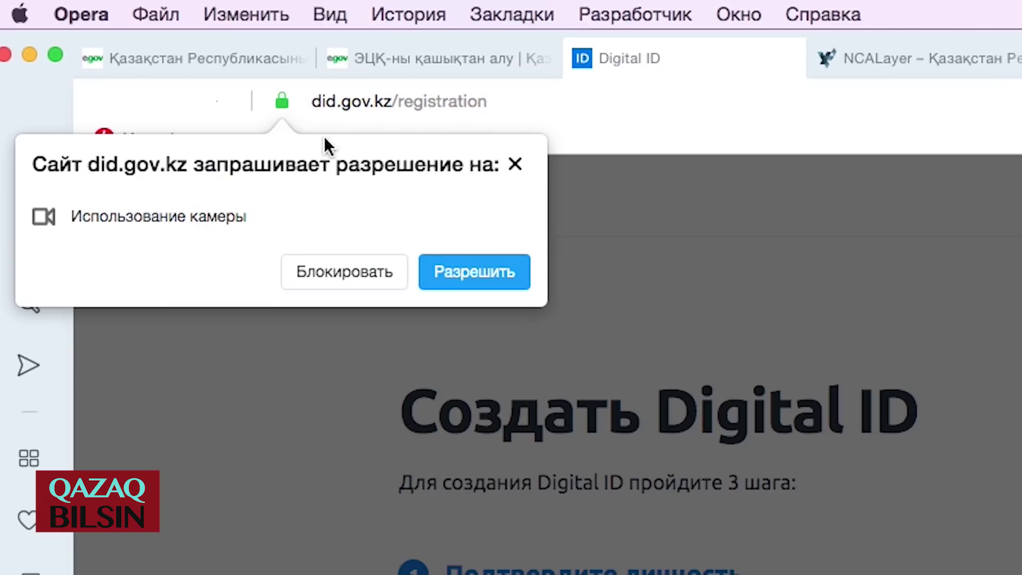
click(478, 271)
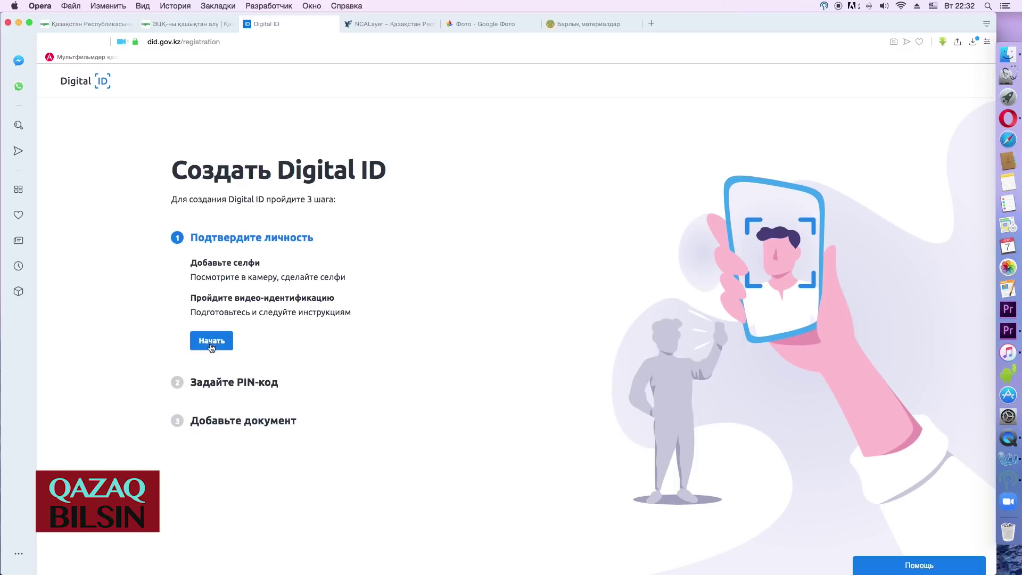
click(212, 345)
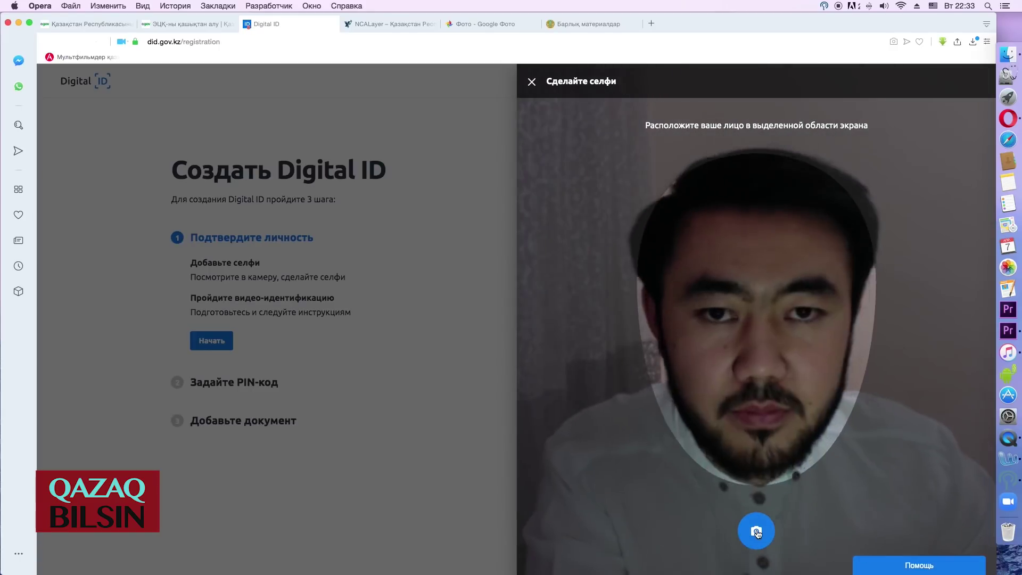
- Take and submit the selfie, then start the video identification check
click(756, 531)
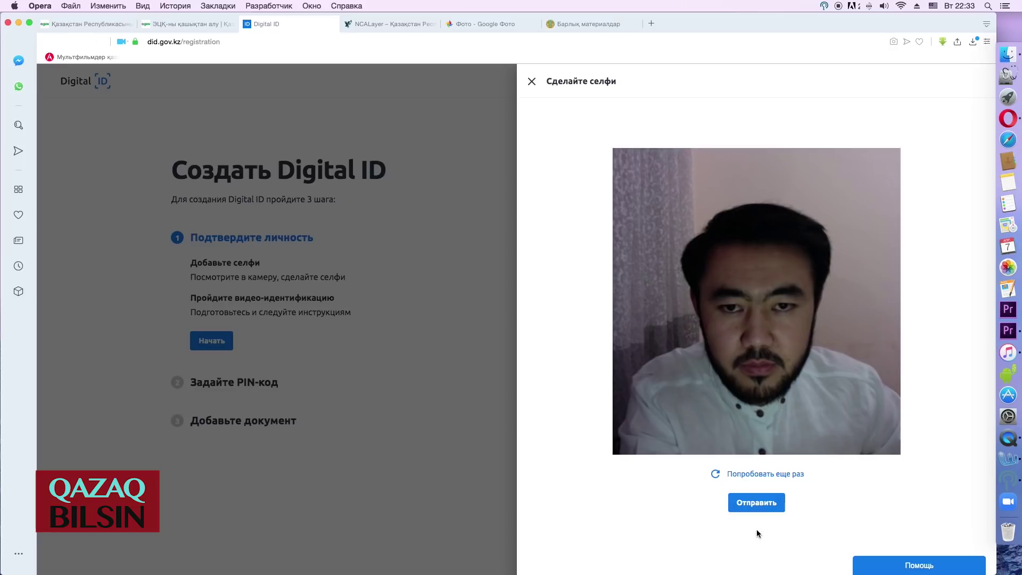
click(751, 502)
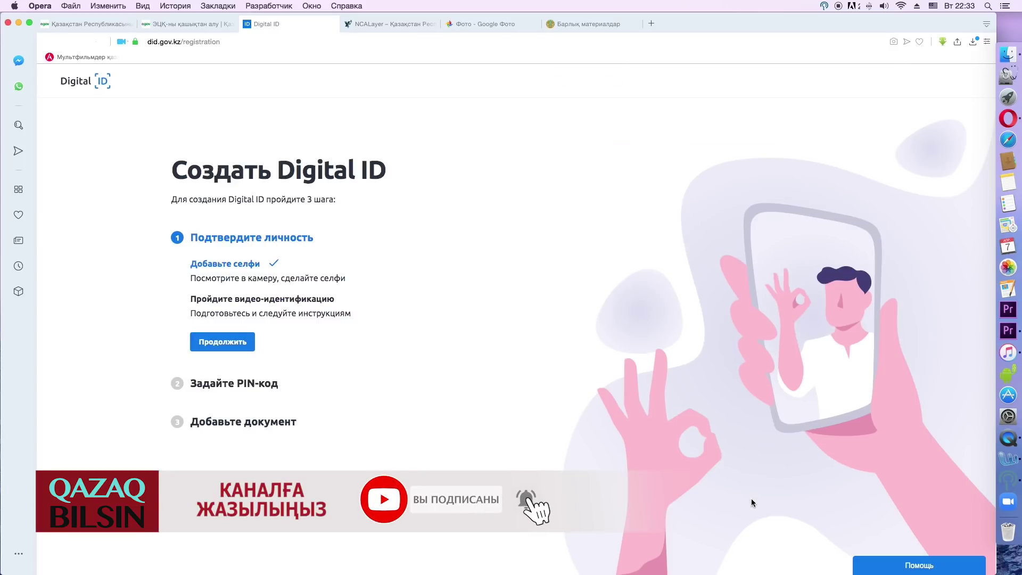
click(223, 344)
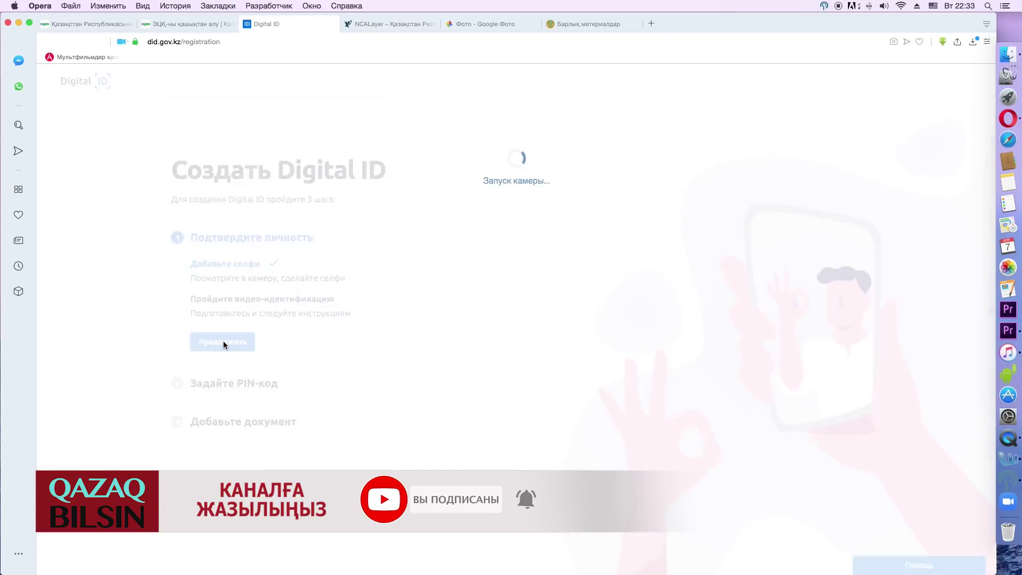
click(516, 244)
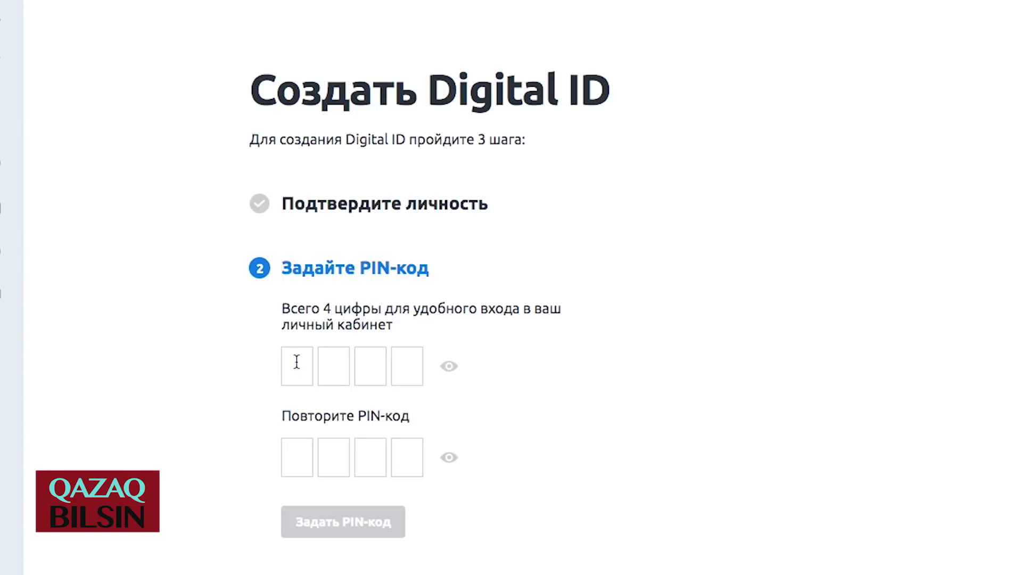
- Enter the chosen four-digit PIN in both rows and confirm it with 'Задать PIN-код'
text(12341234)
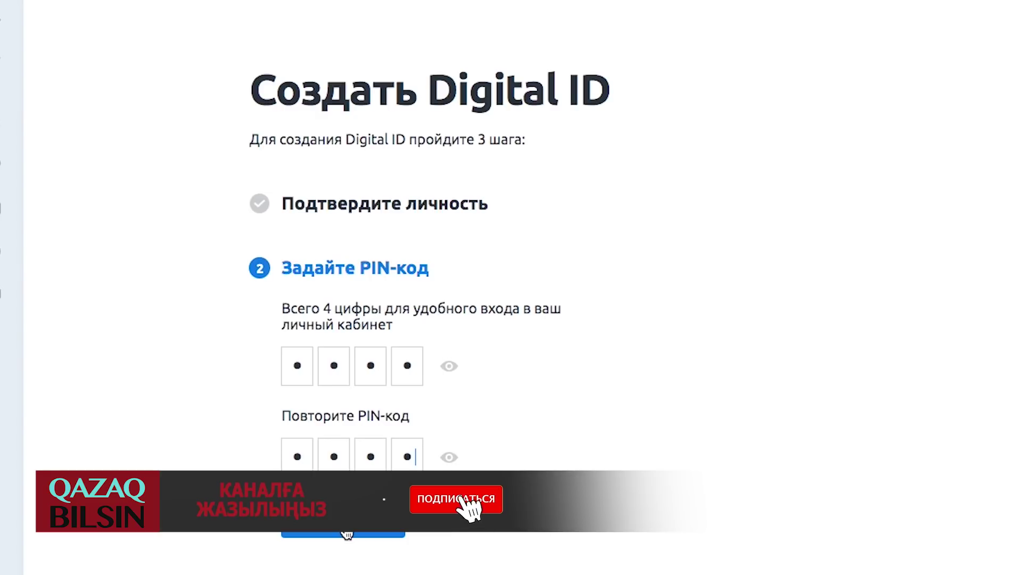
click(346, 534)
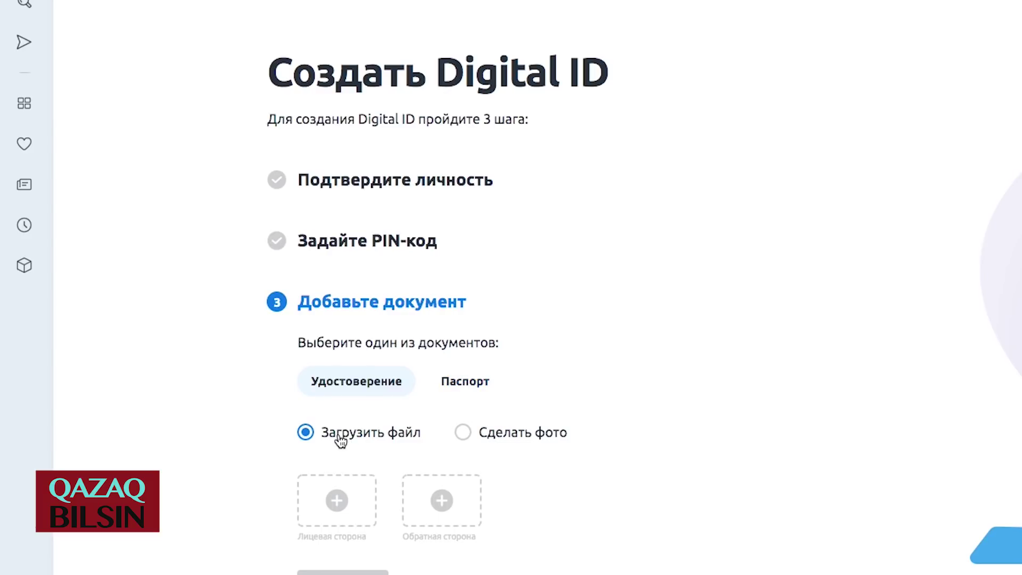
- Upload the ID card's front and back images, confirm the IIN is correct, and submit
click(463, 432)
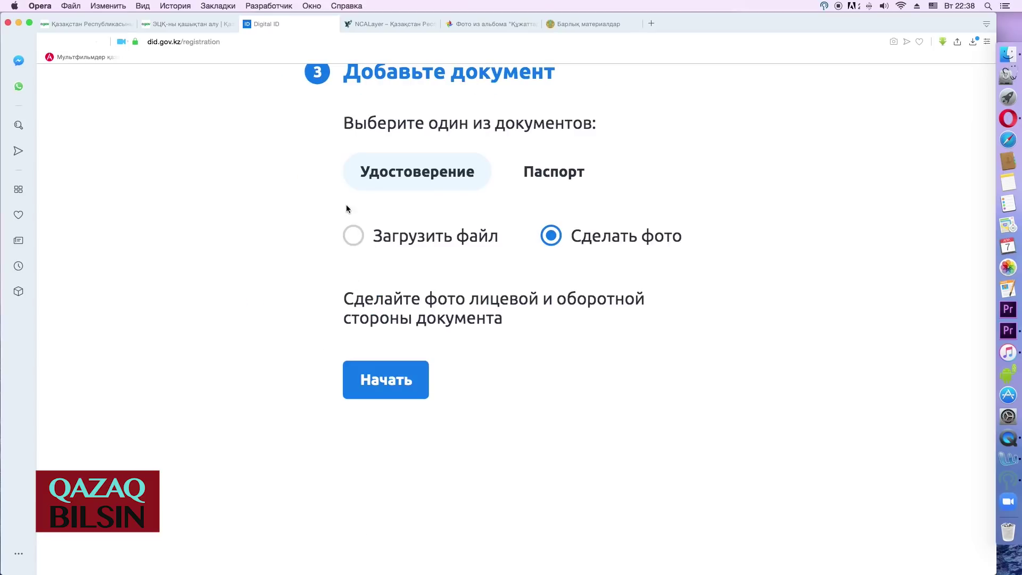
click(354, 235)
click(399, 338)
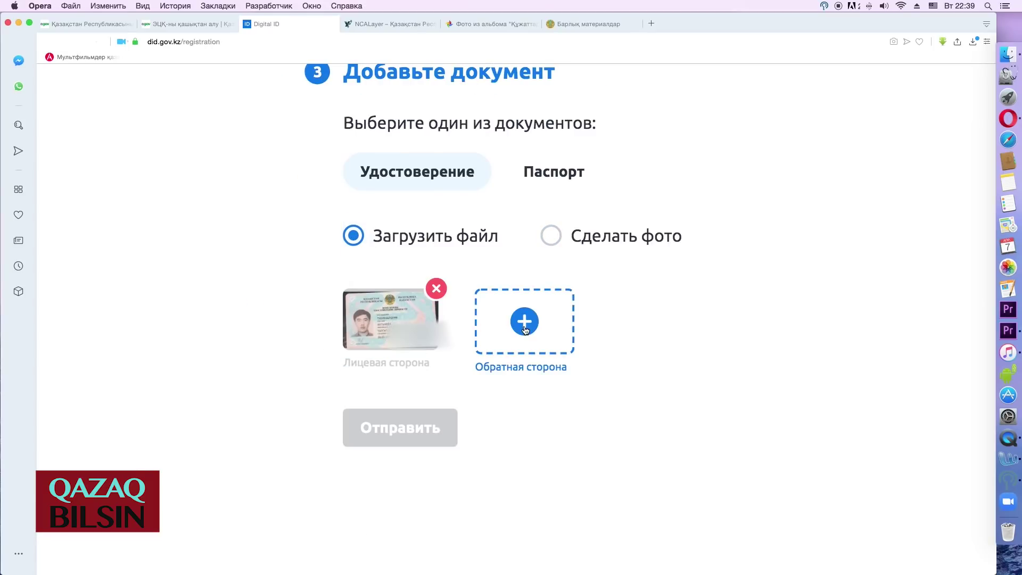
click(503, 330)
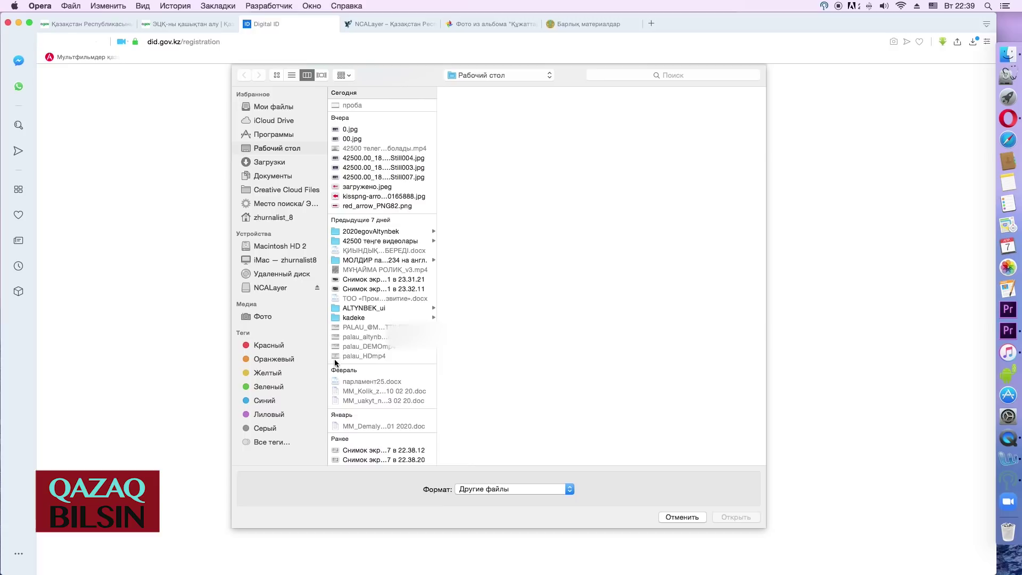
double_click(355, 452)
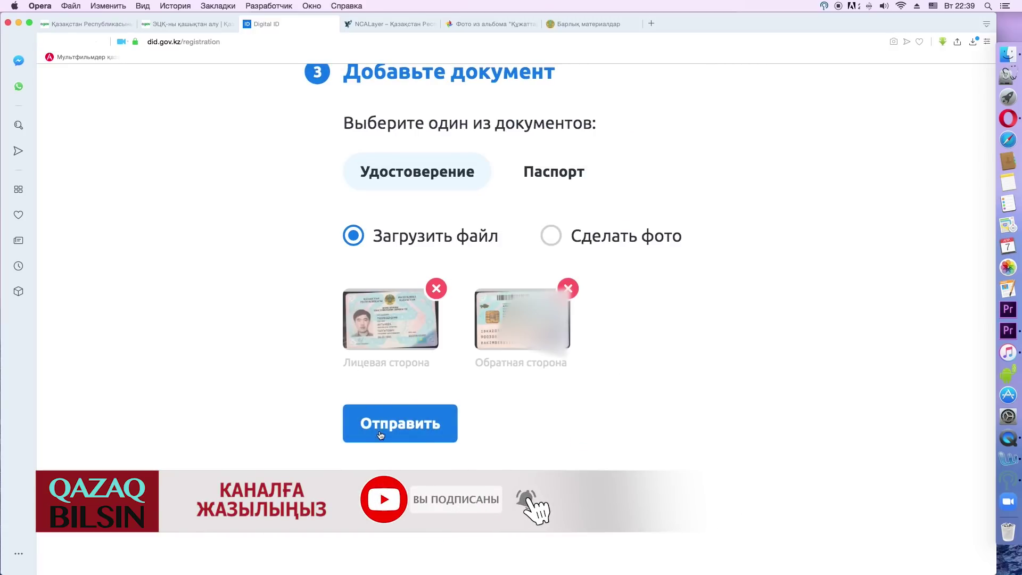
click(403, 428)
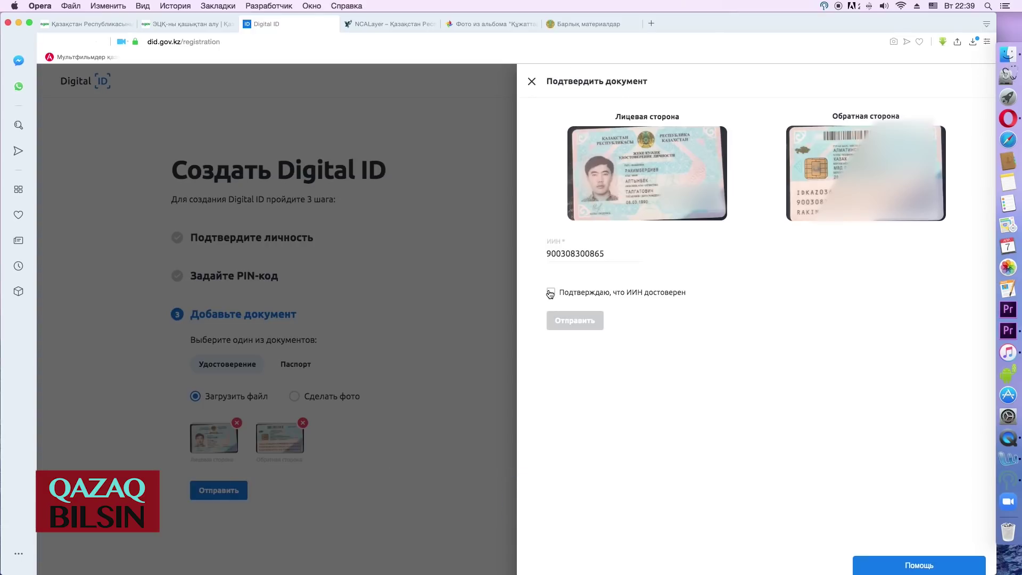
click(551, 292)
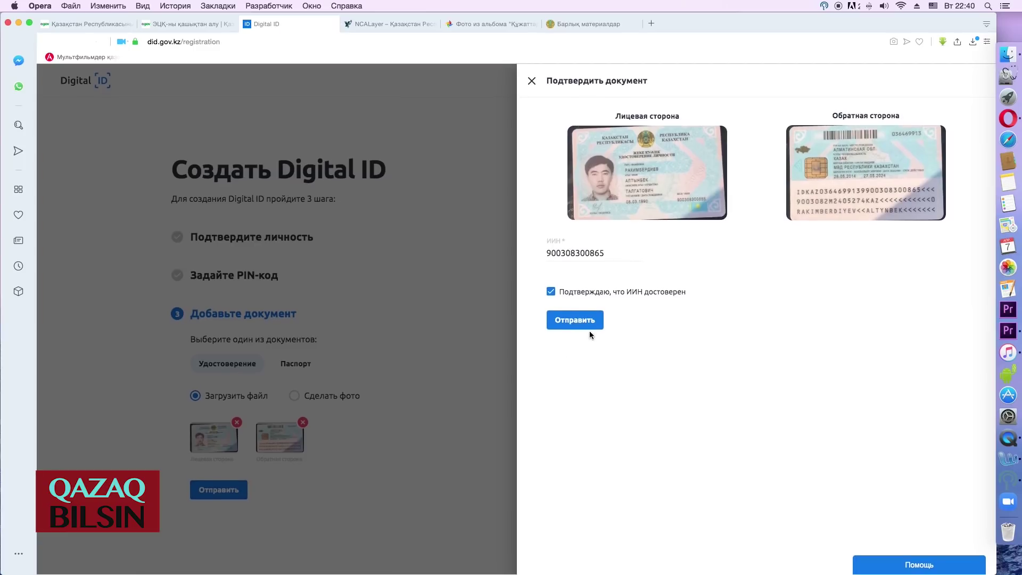
click(577, 321)
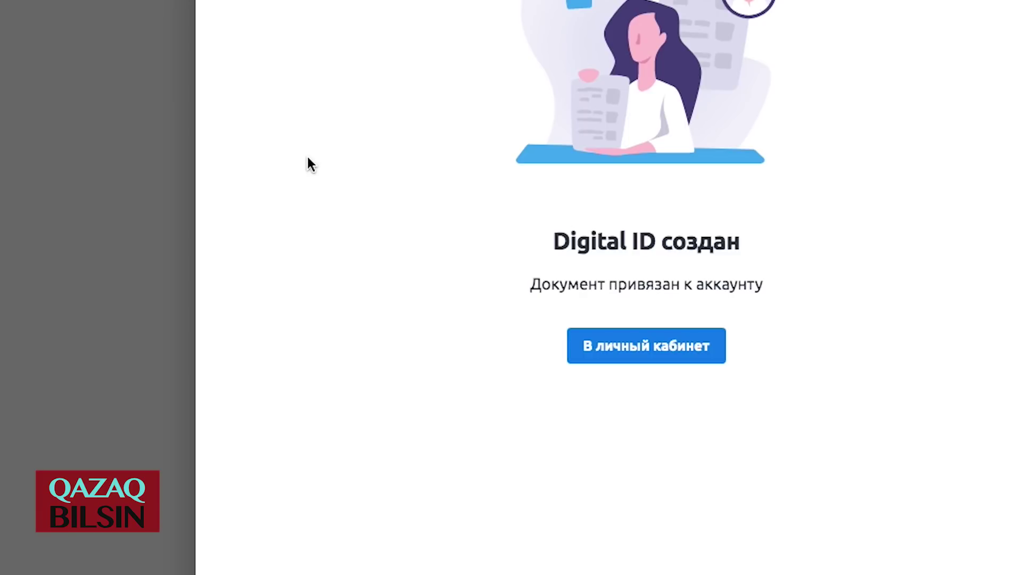
- Grant the National Certification Centre access to the ID card data and confirm with the Digital ID PIN
click(646, 345)
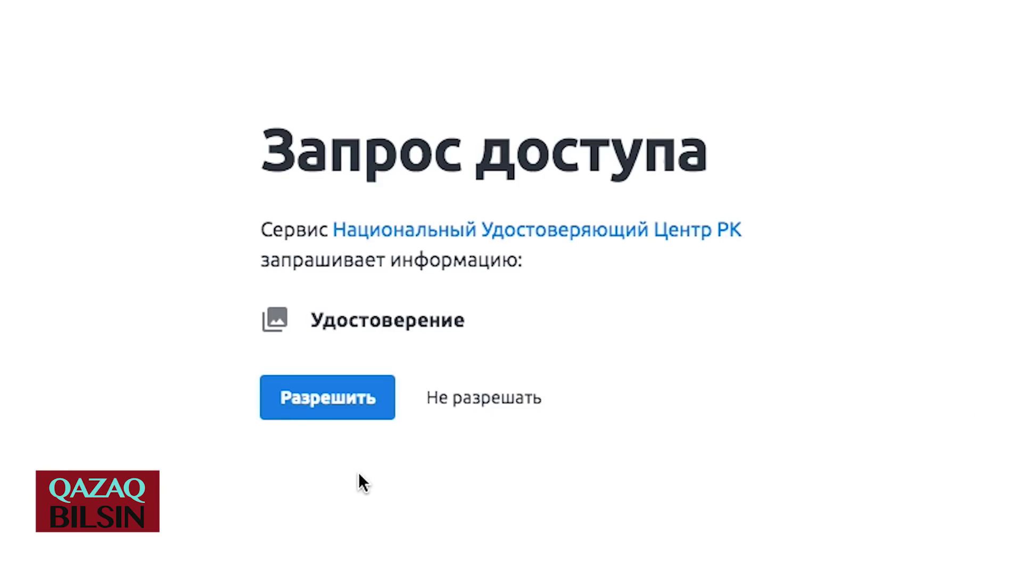
click(328, 399)
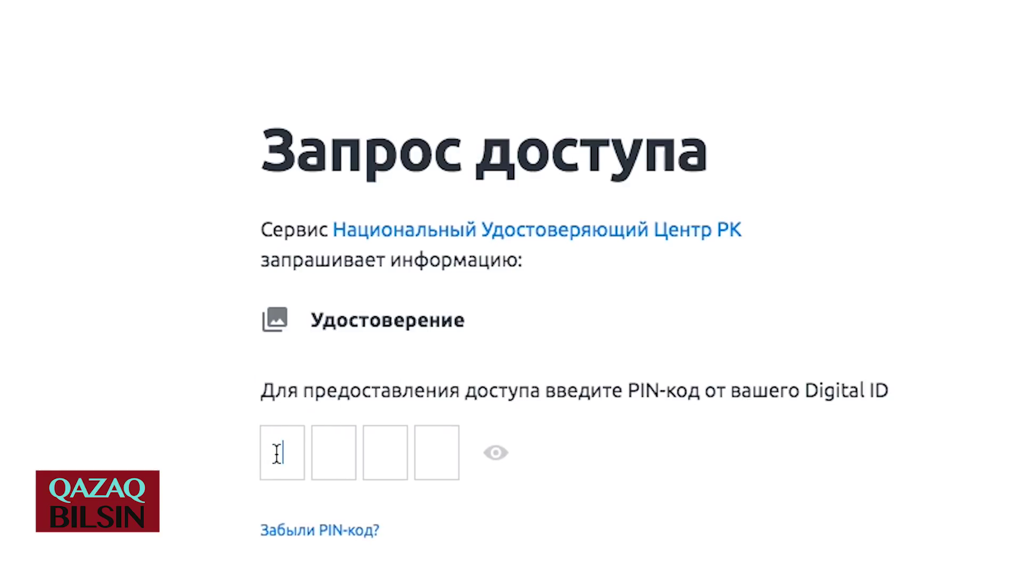
text(1234)
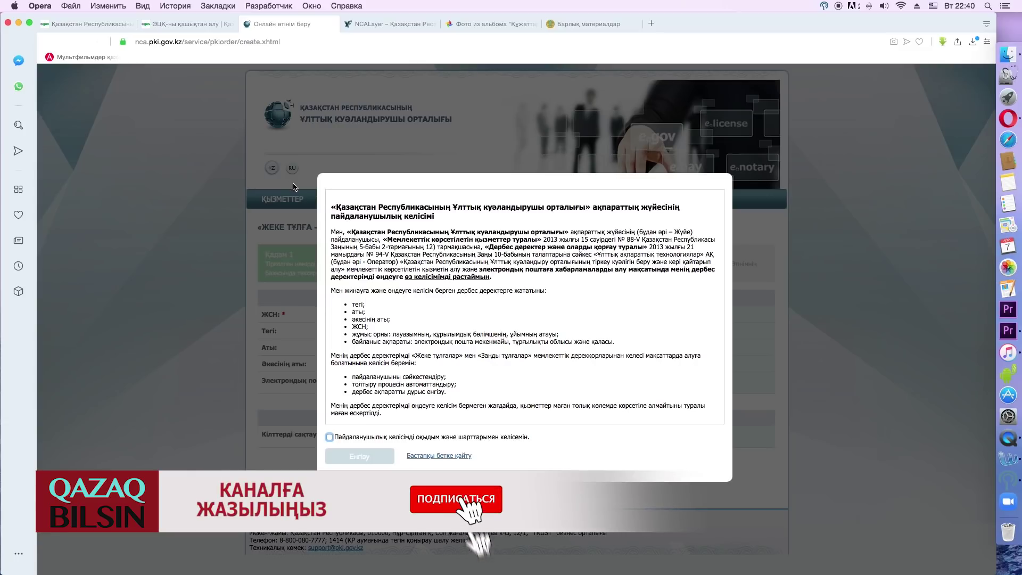
- Read through the NCA RK user agreement, tick the consent box and confirm with Енгізу
scroll(375, 273, down, 2)
scroll(375, 273, up, 2)
scroll(375, 273, down, 5)
scroll(375, 273, up, 5)
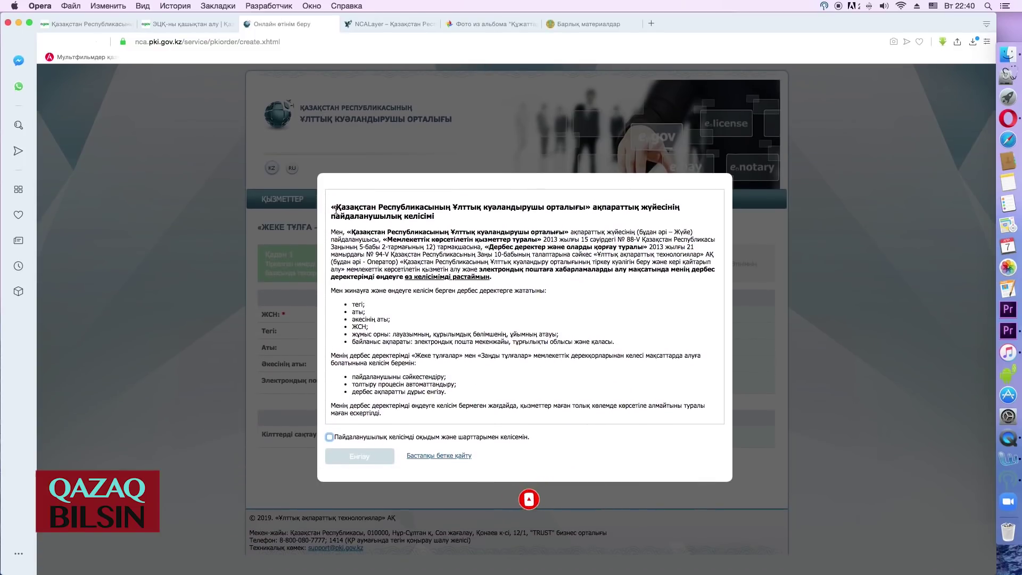
click(330, 437)
scroll(397, 353, down, 5)
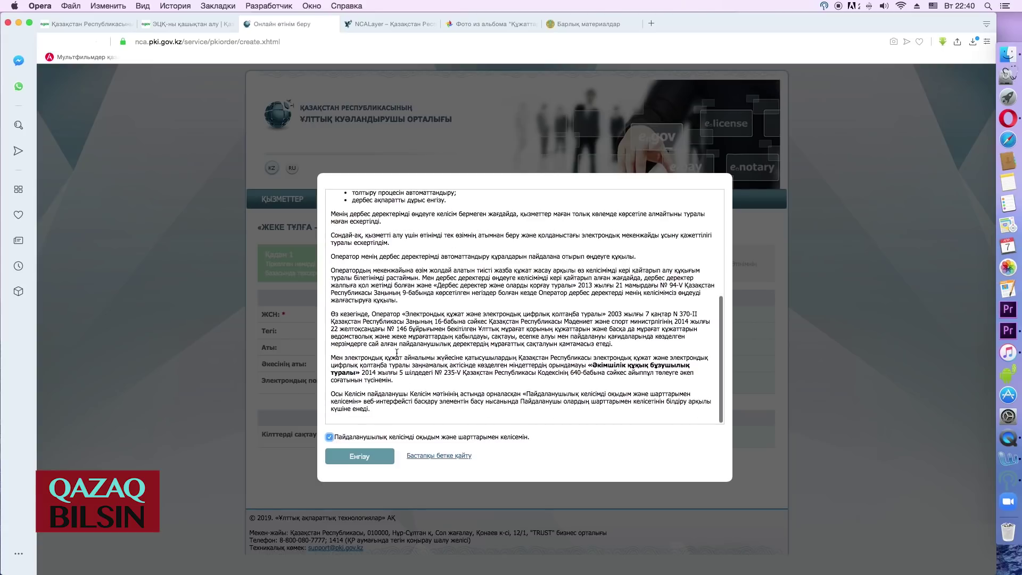
scroll(396, 353, up, 5)
click(359, 463)
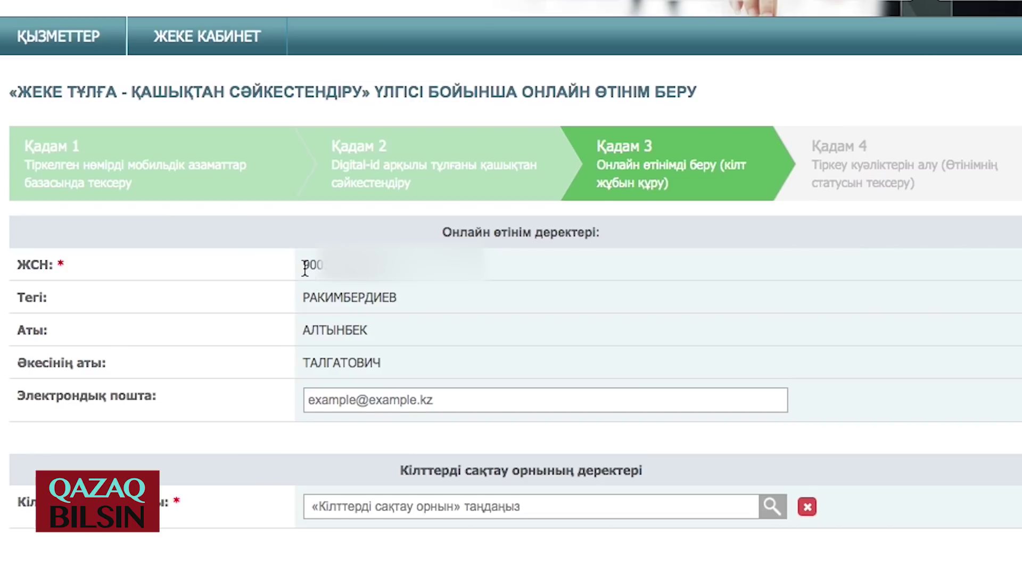
- Enter the contact e-mail, choose Дербес компьютер as key storage, and open the key-path folder chooser
click(419, 383)
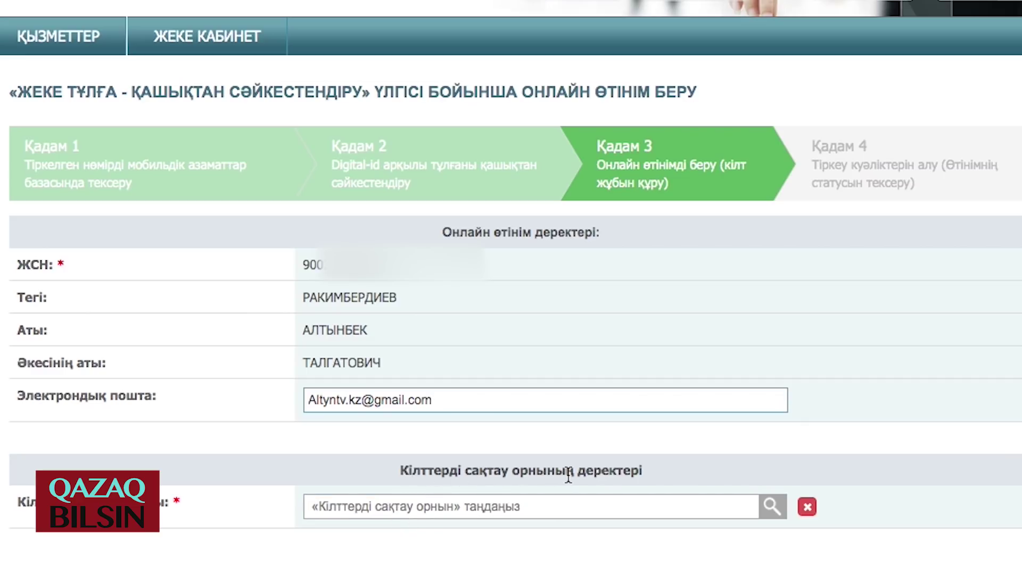
click(772, 506)
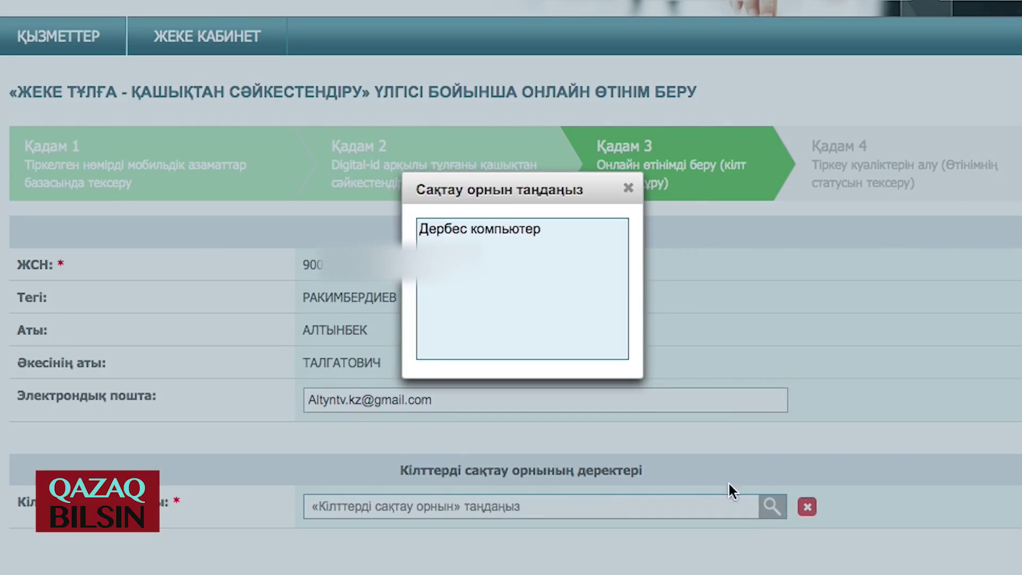
click(481, 232)
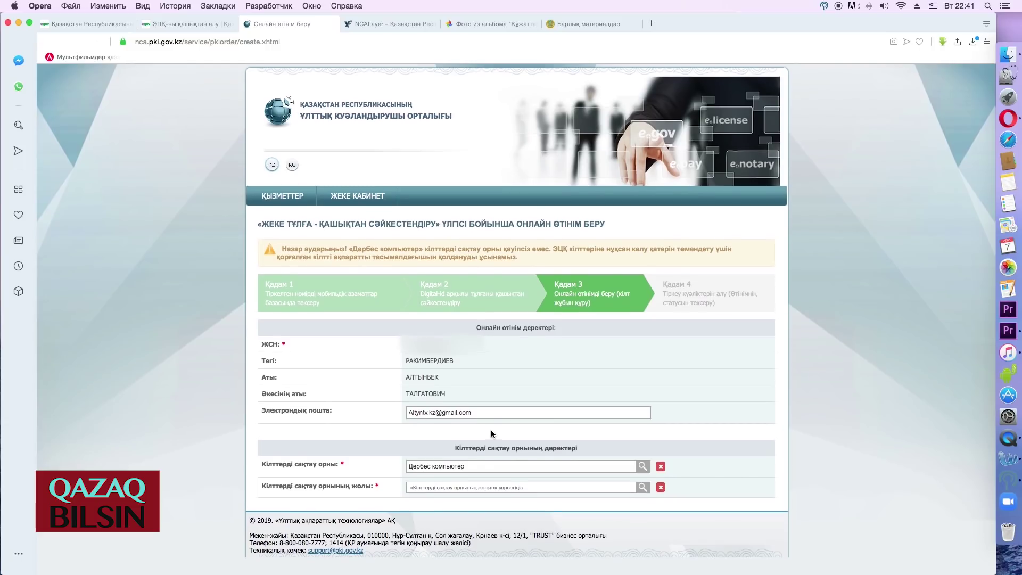
click(642, 490)
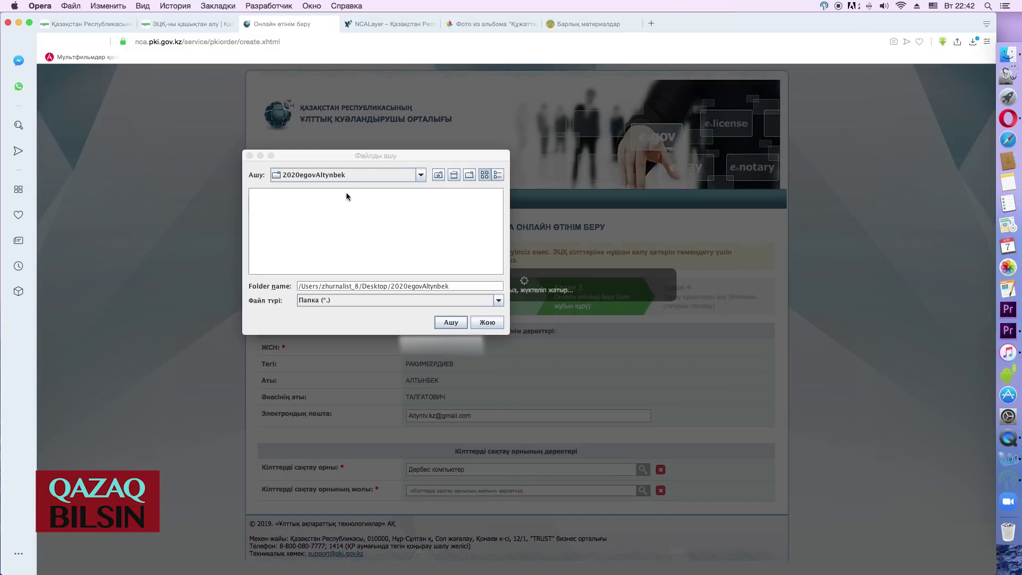
- Create folder '2020 egov_kilt_02' in Desktop/2020egovAltynbek and set it as the key storage path
click(437, 175)
click(438, 175)
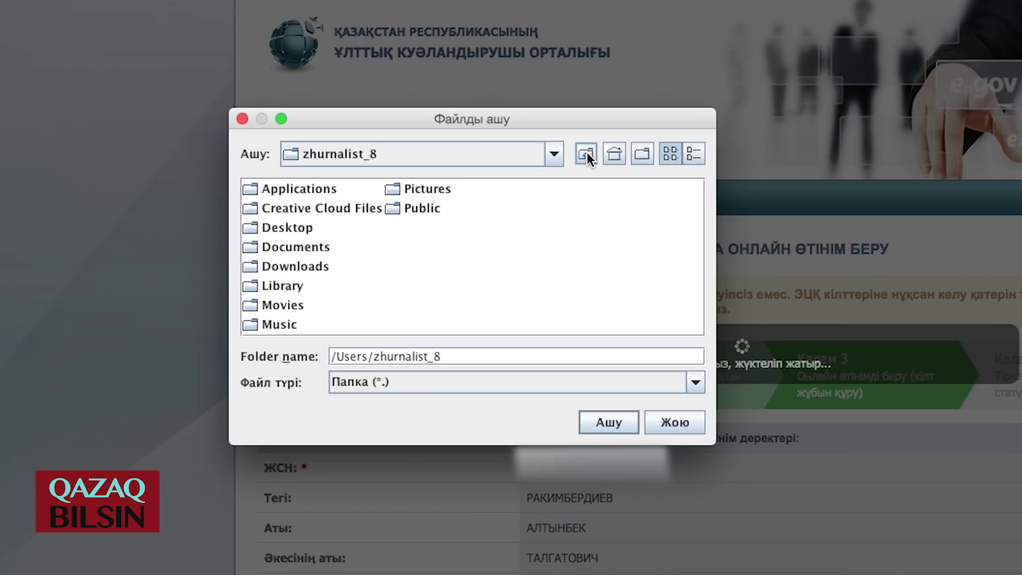
double_click(276, 216)
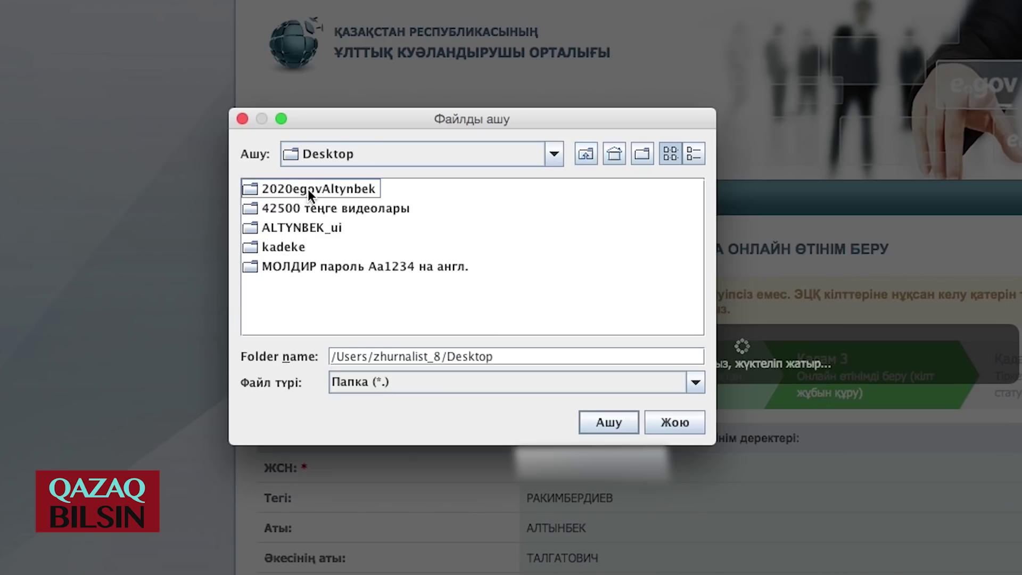
double_click(328, 189)
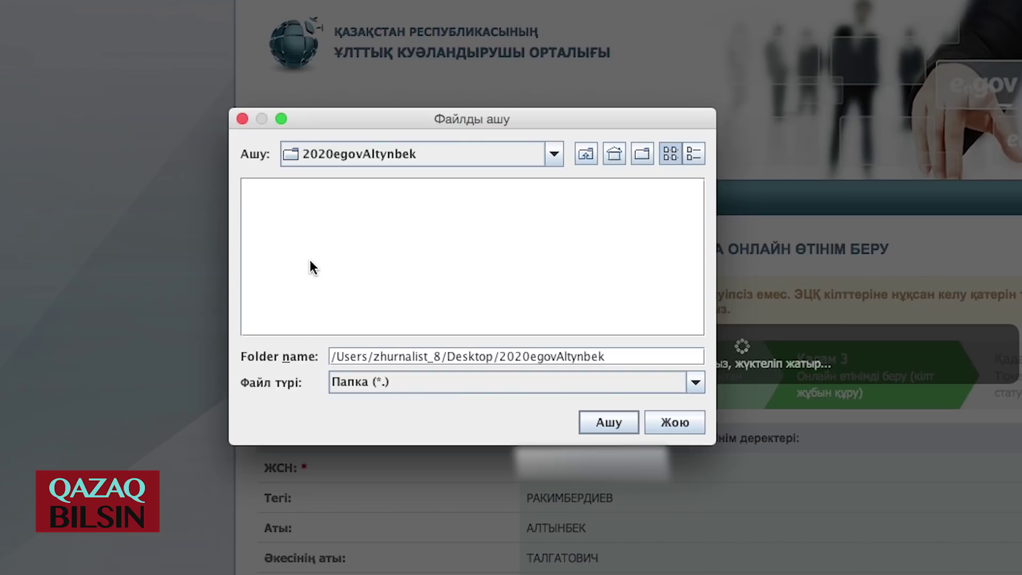
right_click(426, 272)
click(464, 327)
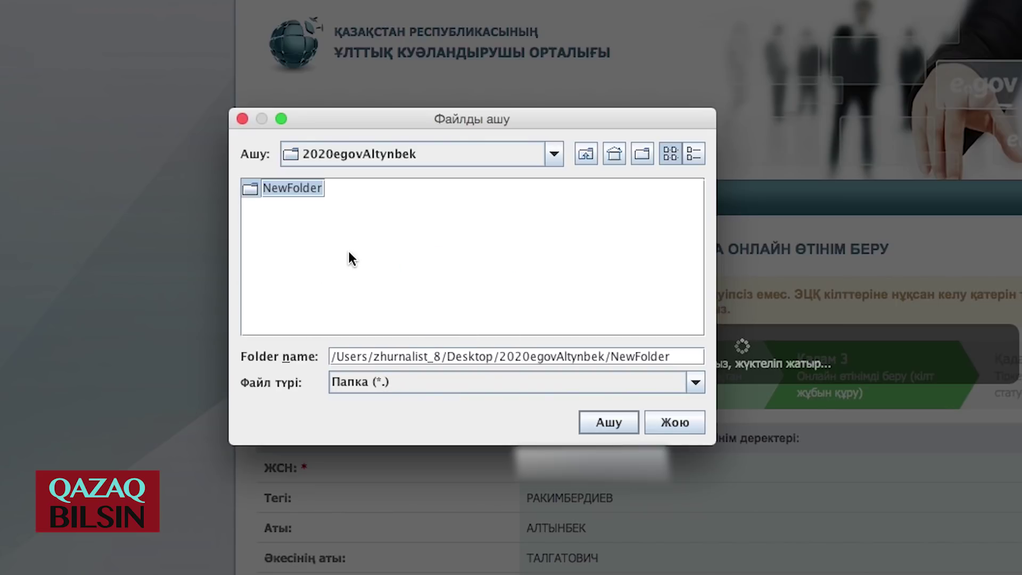
text(2020 egov_ki)
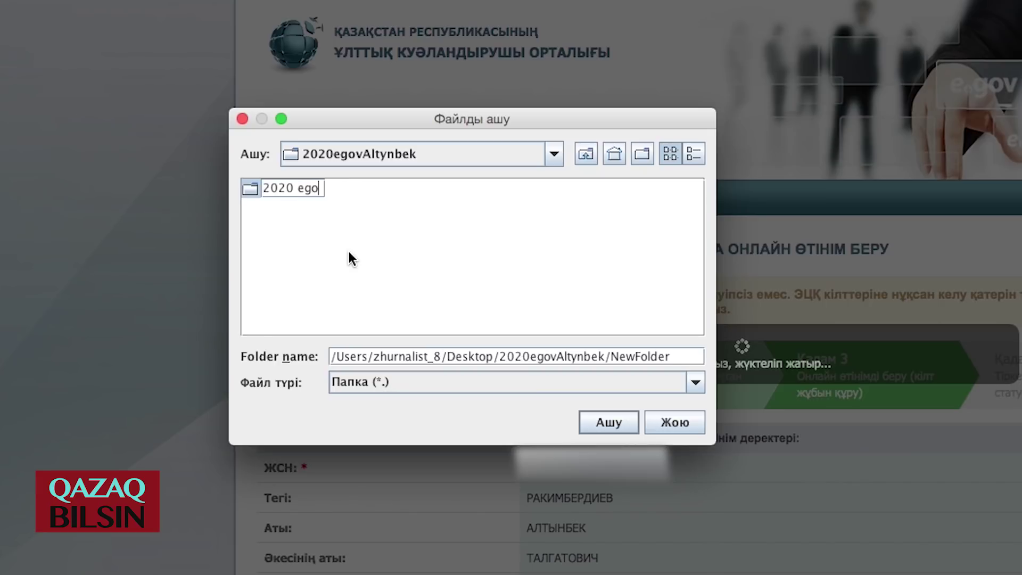
text(lt_02)
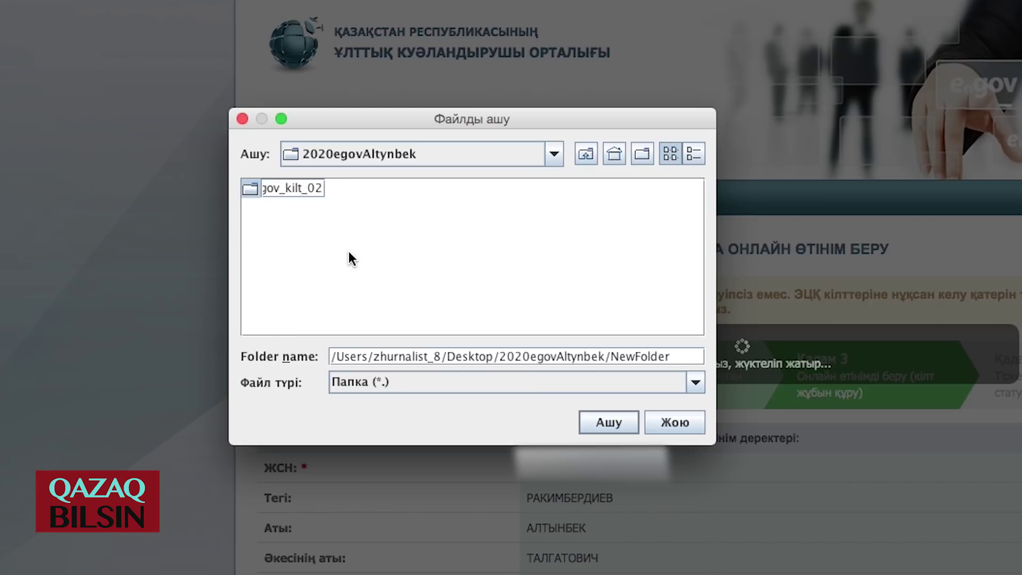
click(609, 422)
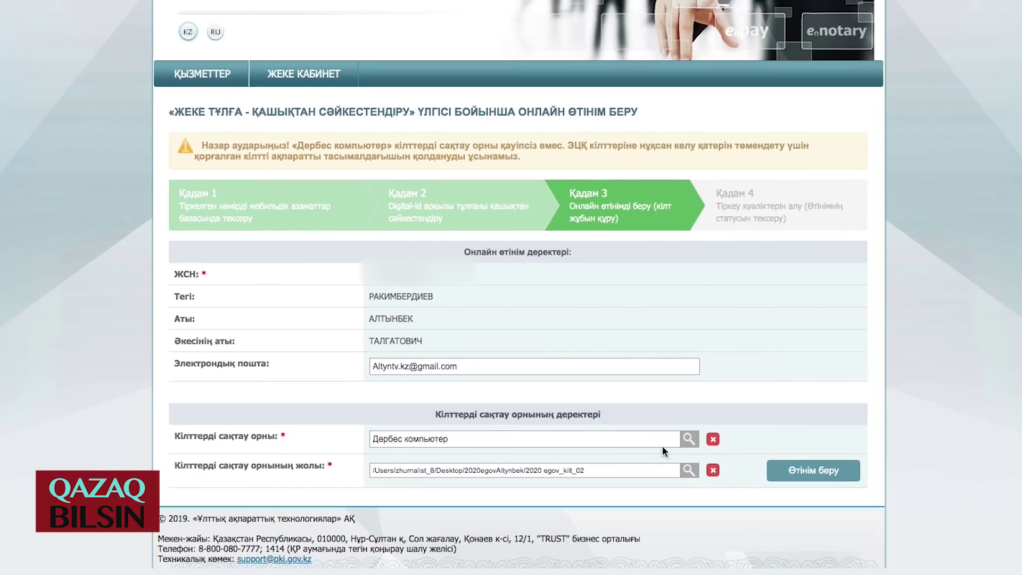
- Submit the online key request with Өтінім беру
click(817, 471)
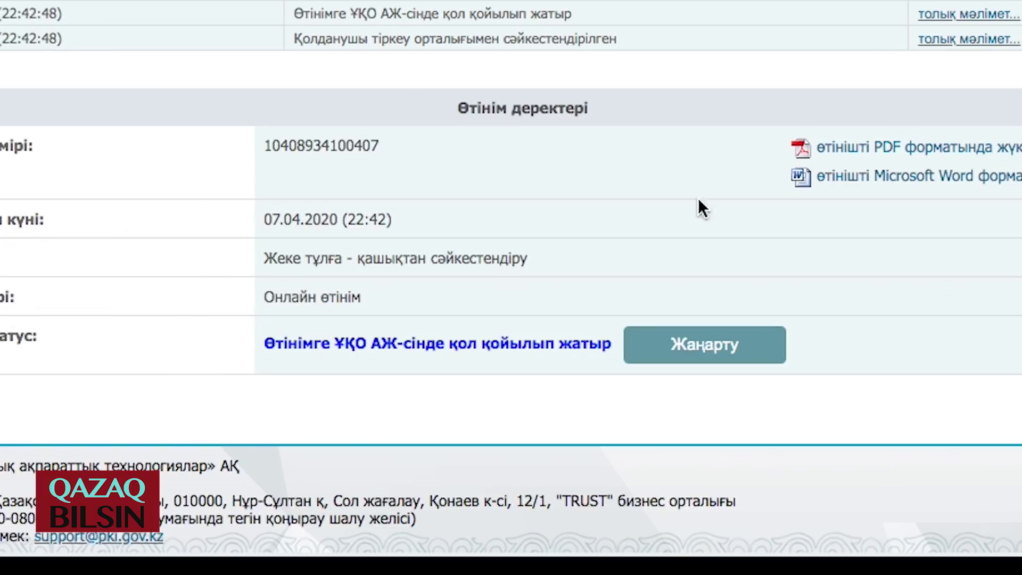
- Refresh the request status with Жаңарту to show the certificates have been issued
click(687, 346)
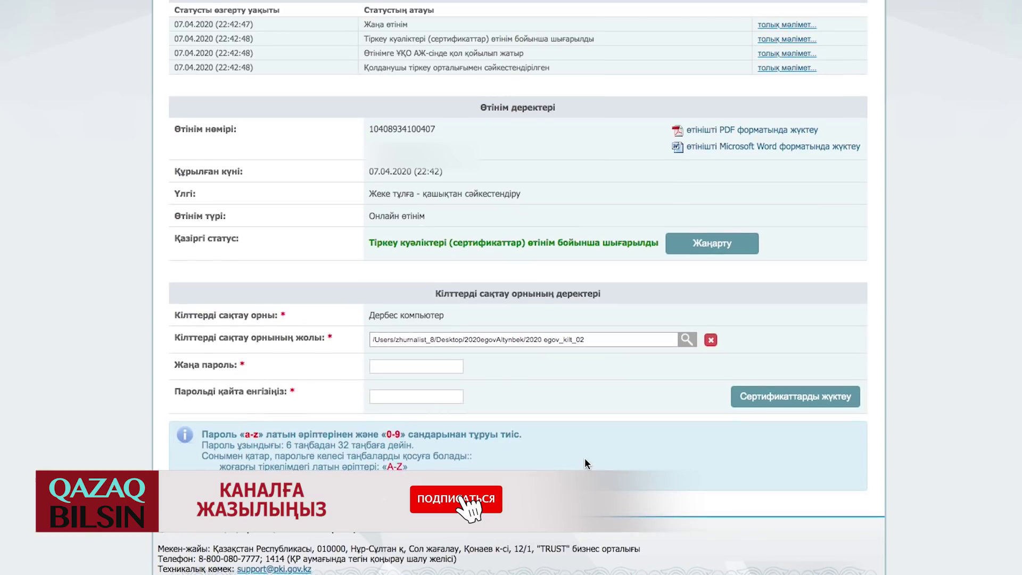
click(378, 245)
drag(379, 244, 453, 243)
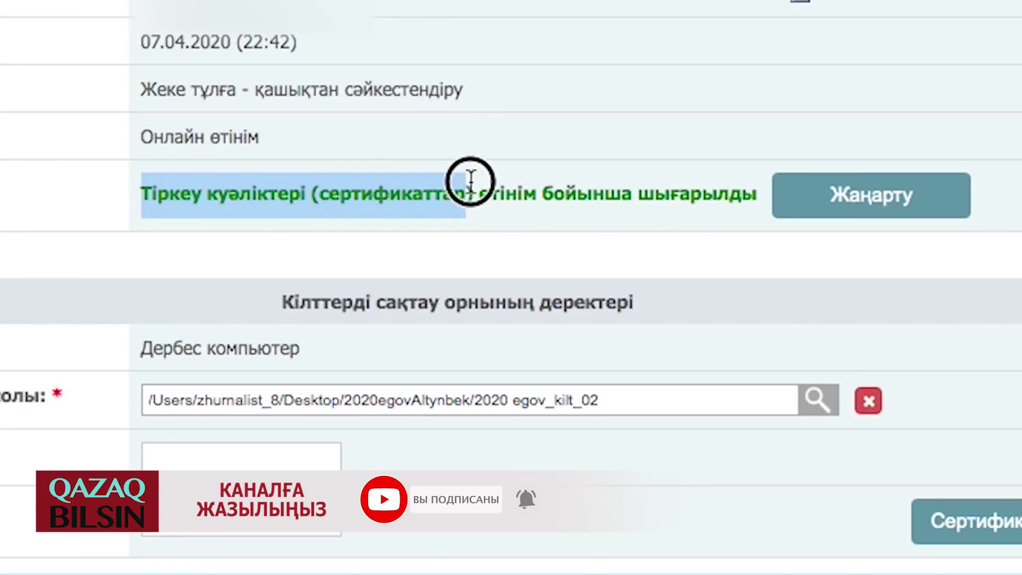
drag(471, 181, 762, 177)
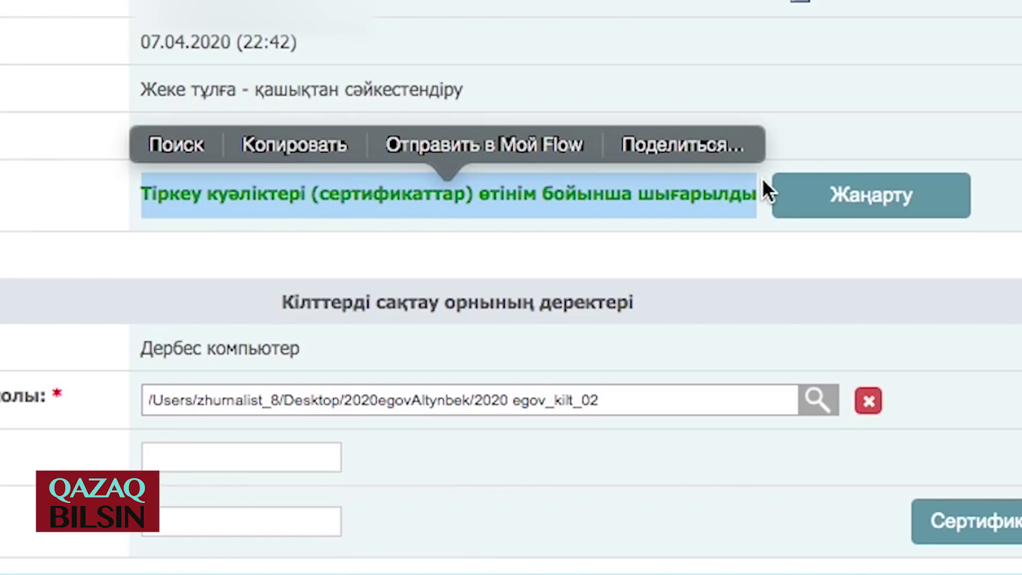
click(638, 183)
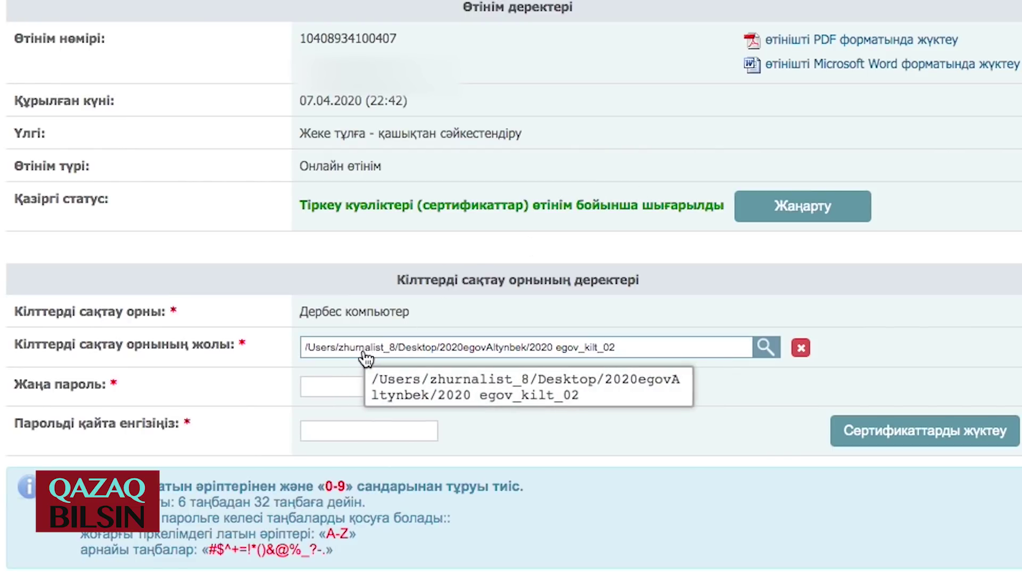
- Set and confirm the key password, install the certificates, and check the saved .p12 files in Finder
click(314, 390)
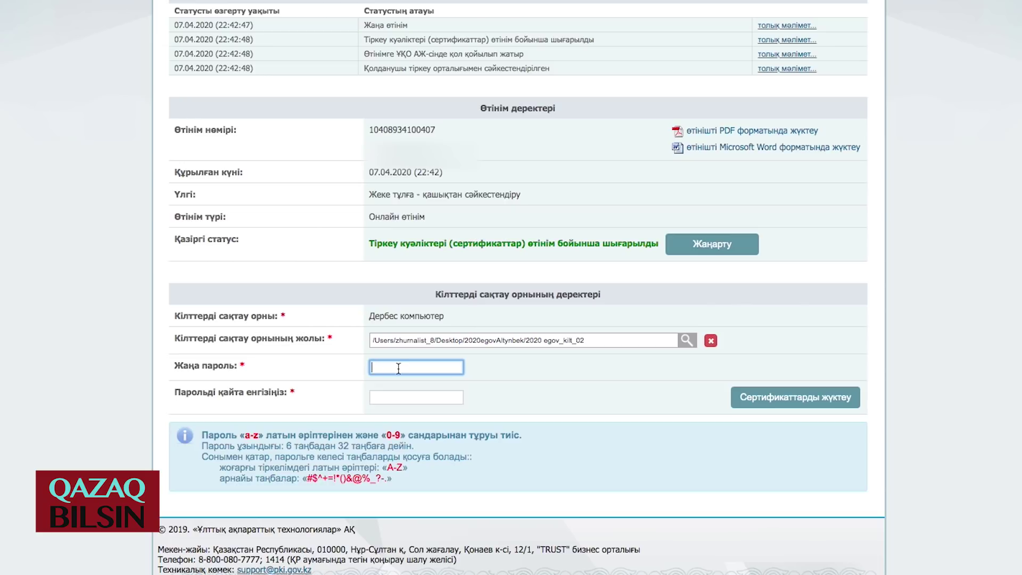
text(•••••••••••••••••••••)
key(Tab)
text(•••••••••••••••••••••••)
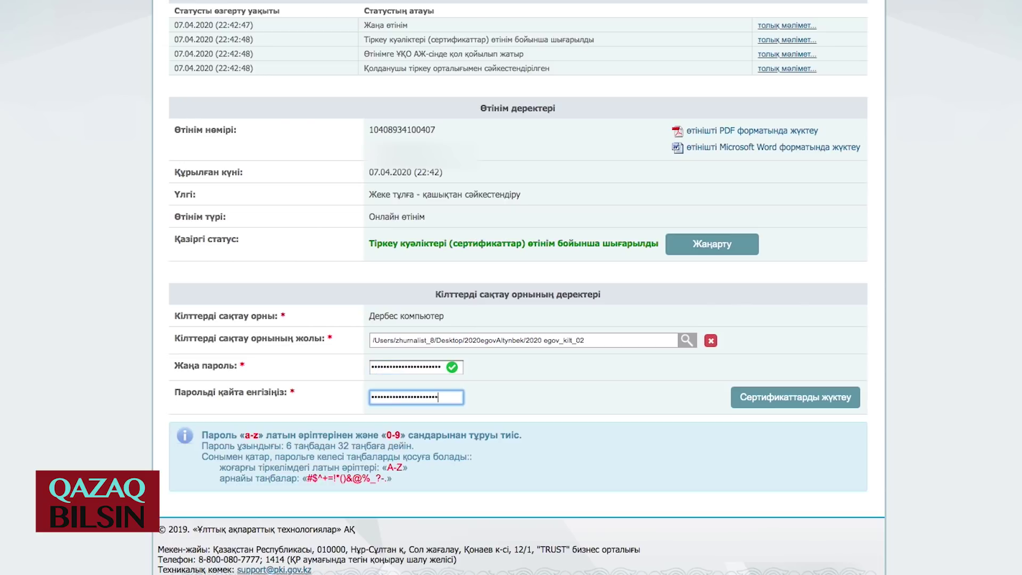
click(780, 399)
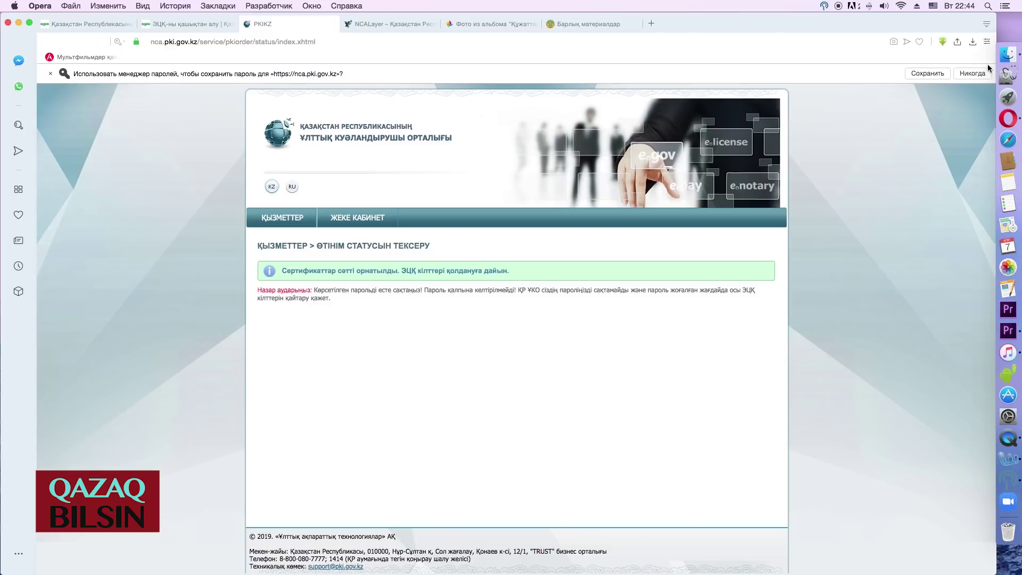
click(1008, 53)
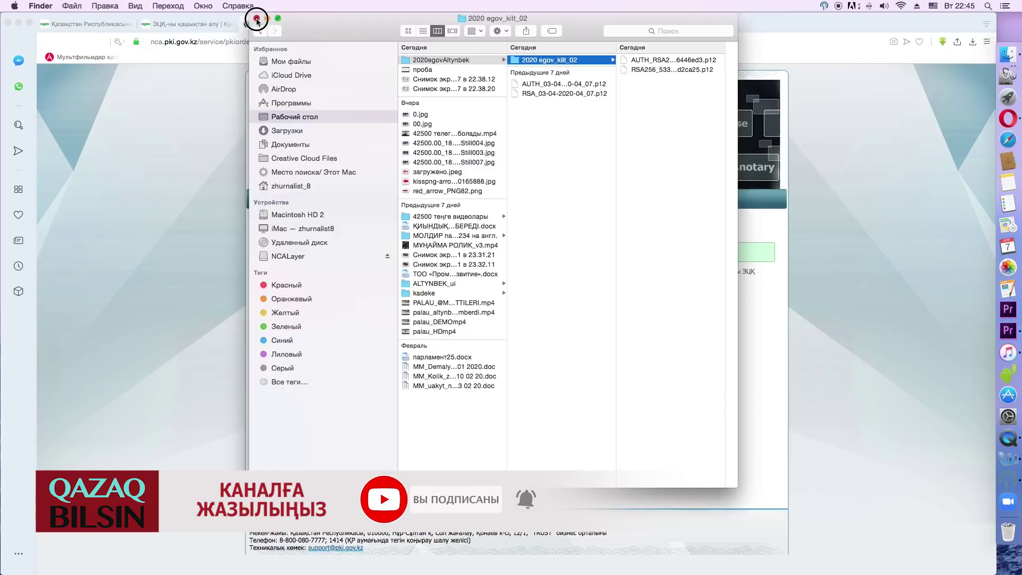
click(258, 20)
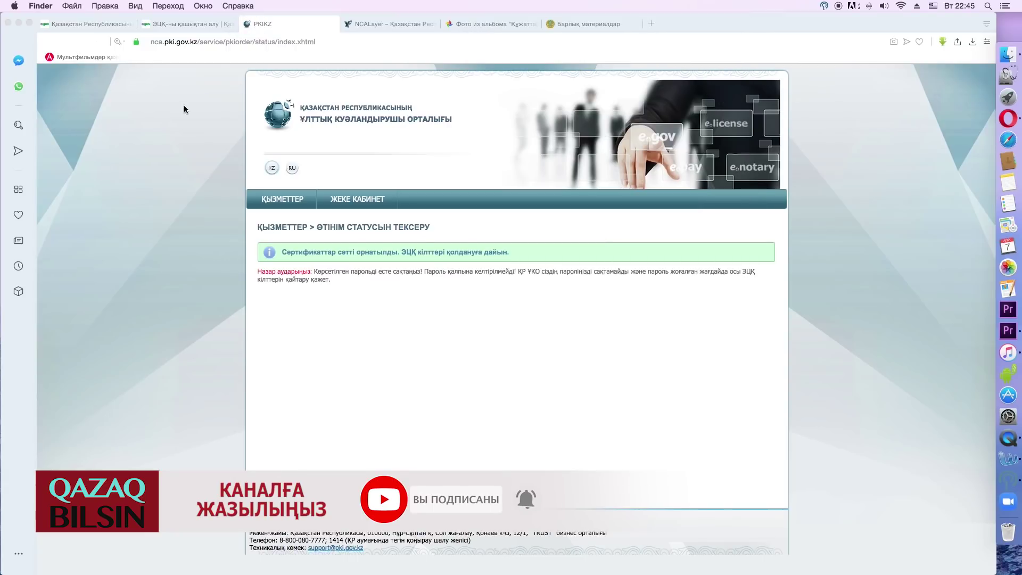
- From the eGov.kz home page go to Кіру, pick the ЭЦҚ tab, and choose СЕРТИФИКАТТЫ ТАҢДАҢЫЗ
click(84, 28)
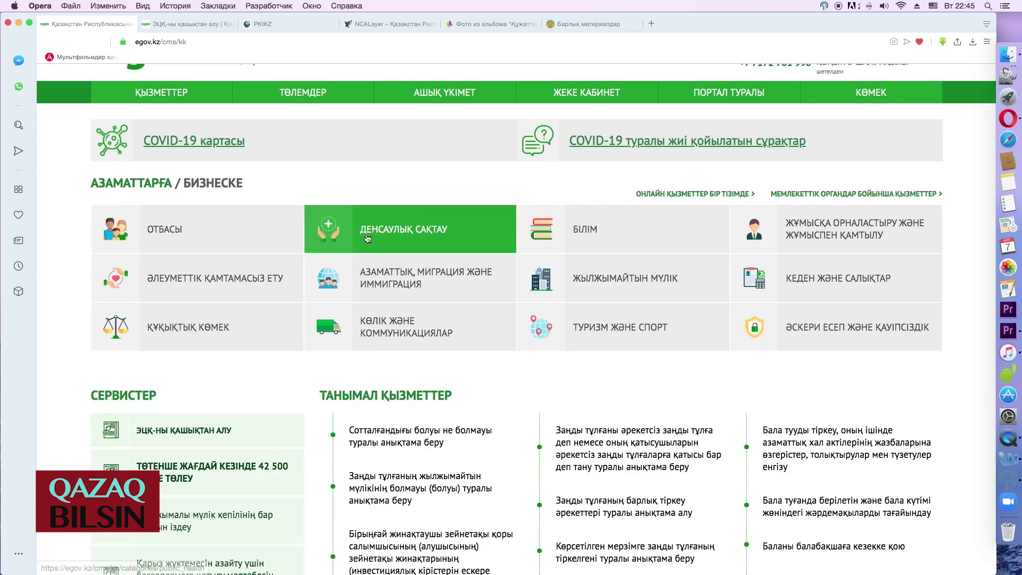
scroll(508, 249, down, 2)
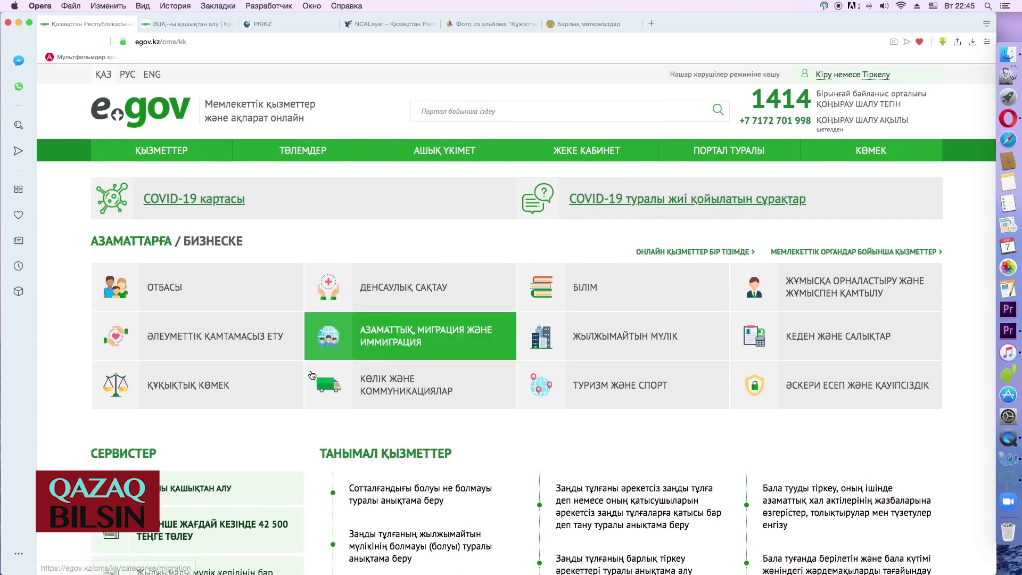
scroll(788, 100, up, 5)
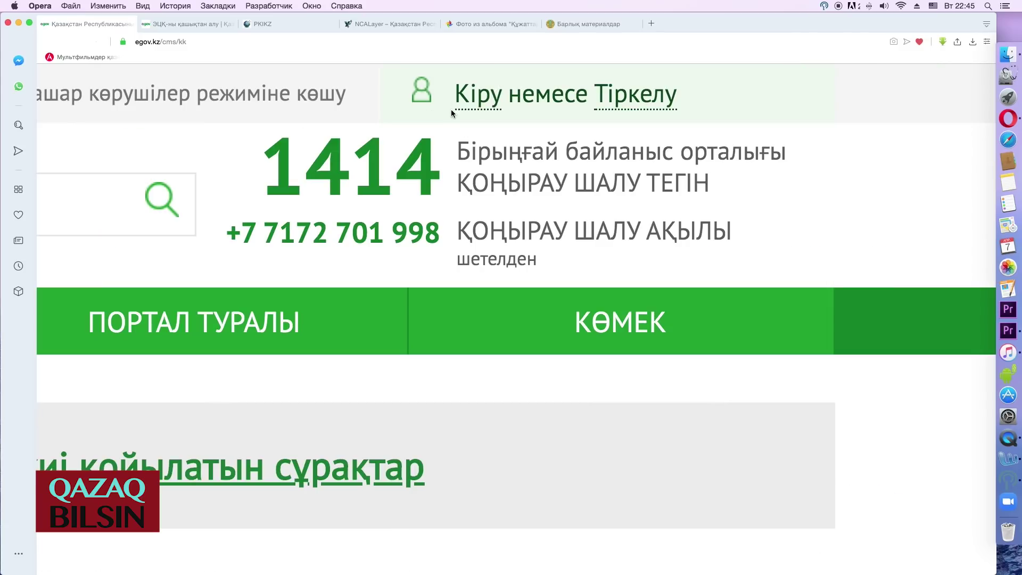
click(479, 99)
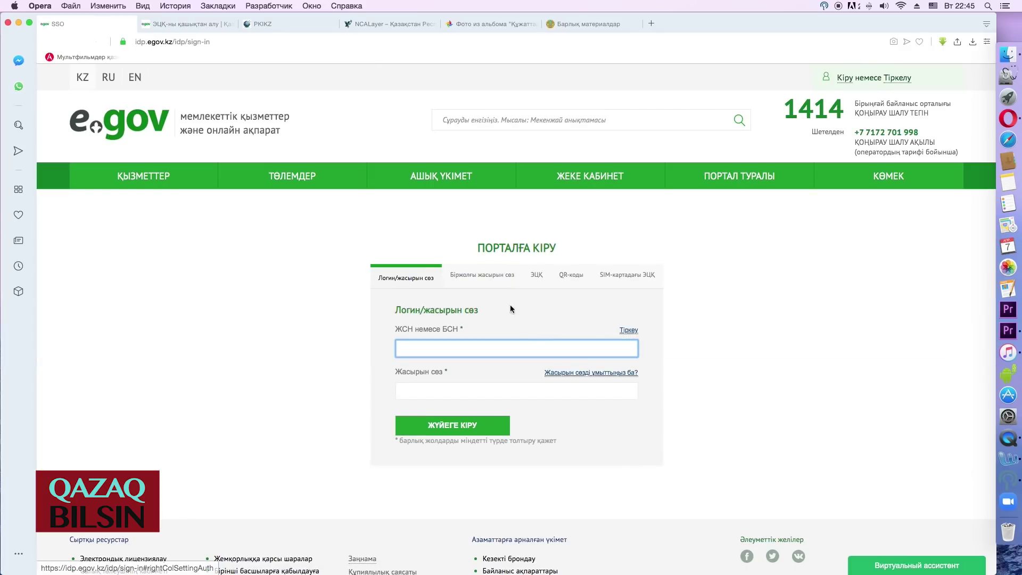
scroll(542, 281, up, 5)
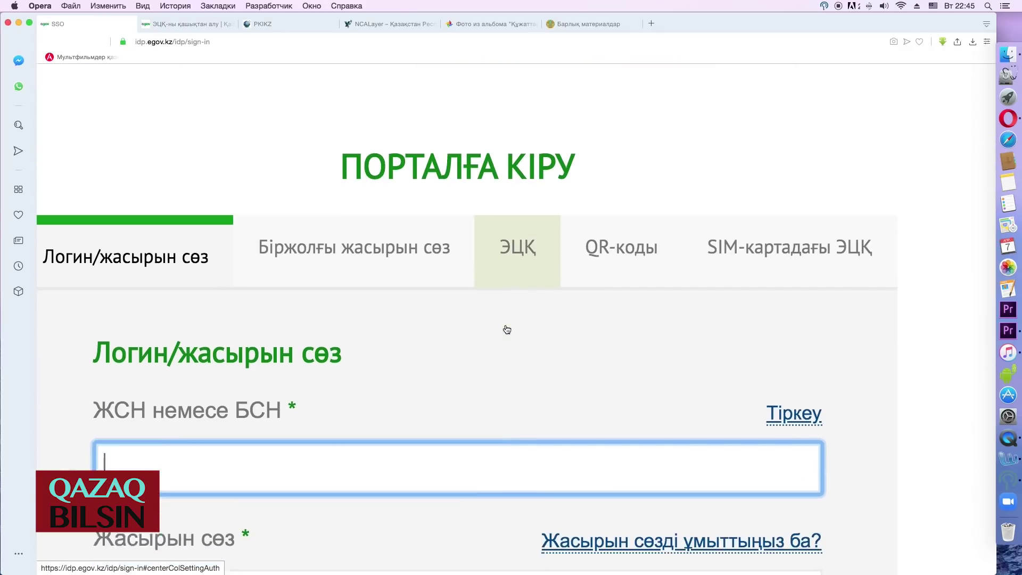
scroll(506, 329, down, 2)
click(521, 183)
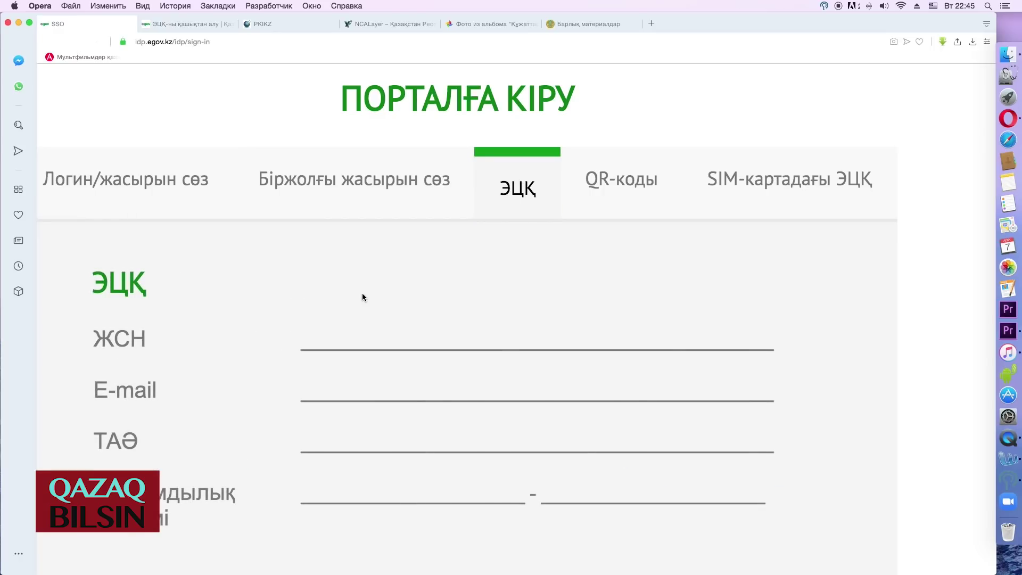
scroll(361, 294, down, 5)
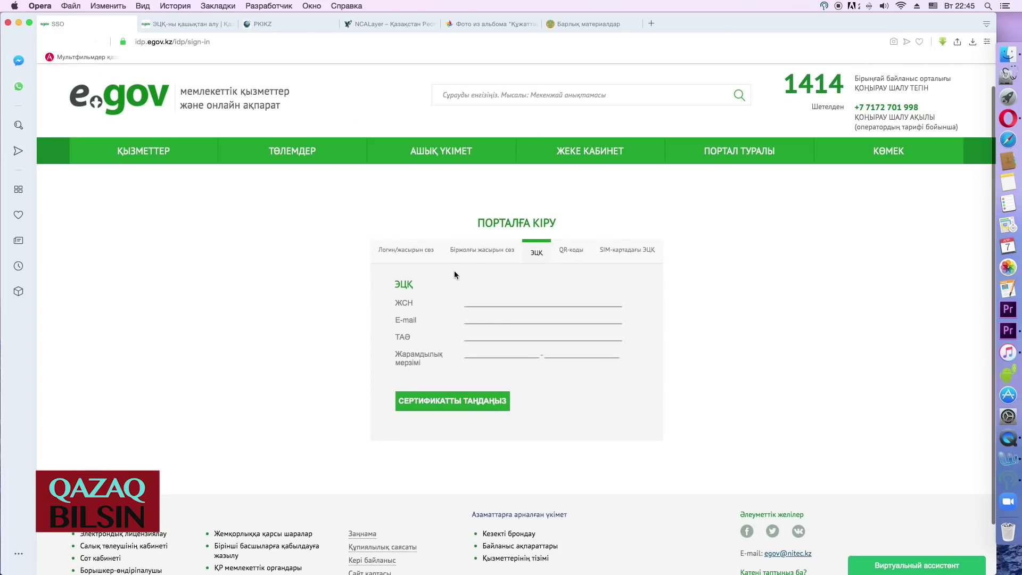
click(446, 402)
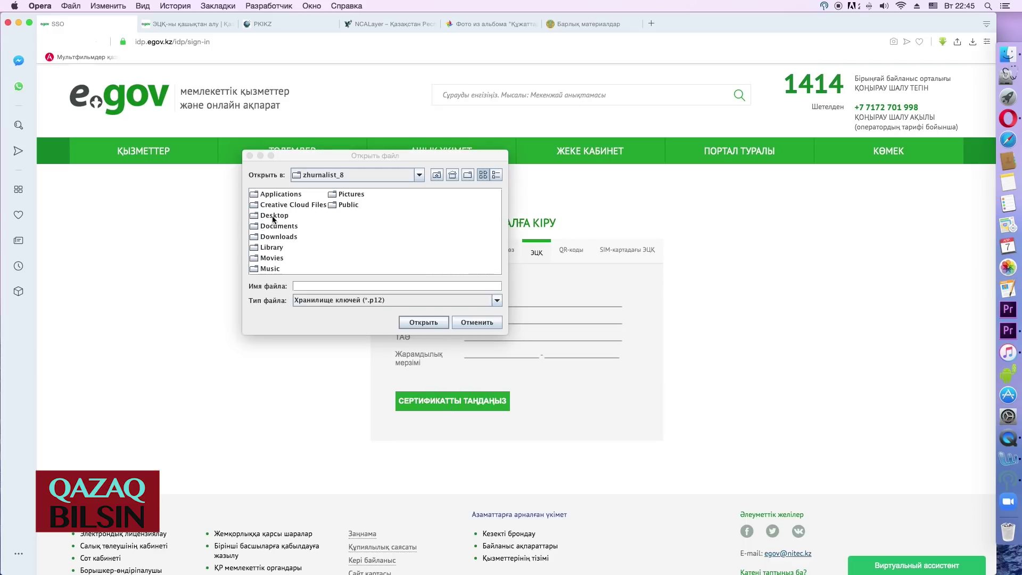
- Browse to Desktop > 2020egovAltynbek > 2020 egov_kilt_02 and open the AUTH_RSA256 .p12 key file
double_click(273, 217)
double_click(284, 196)
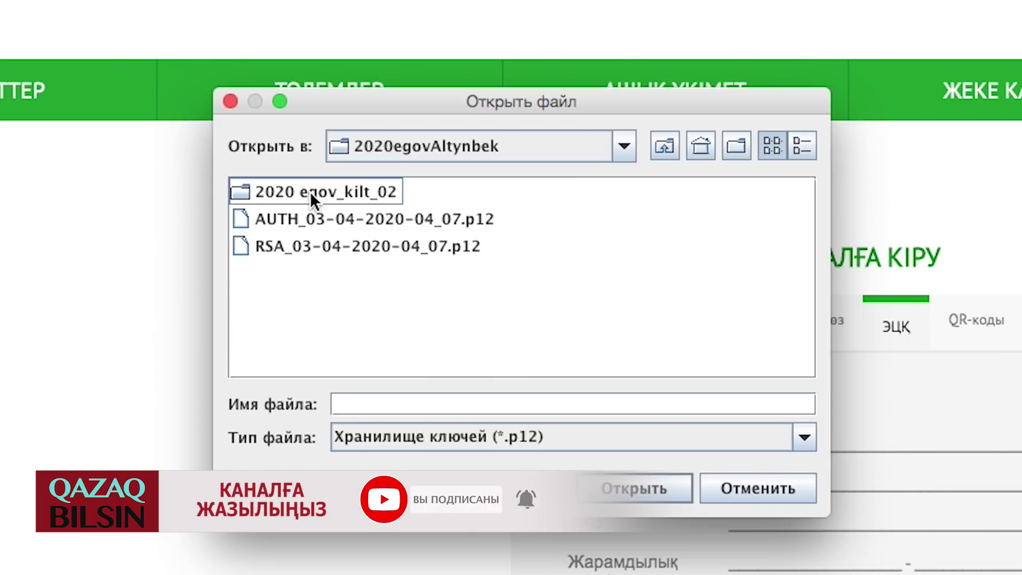
click(309, 191)
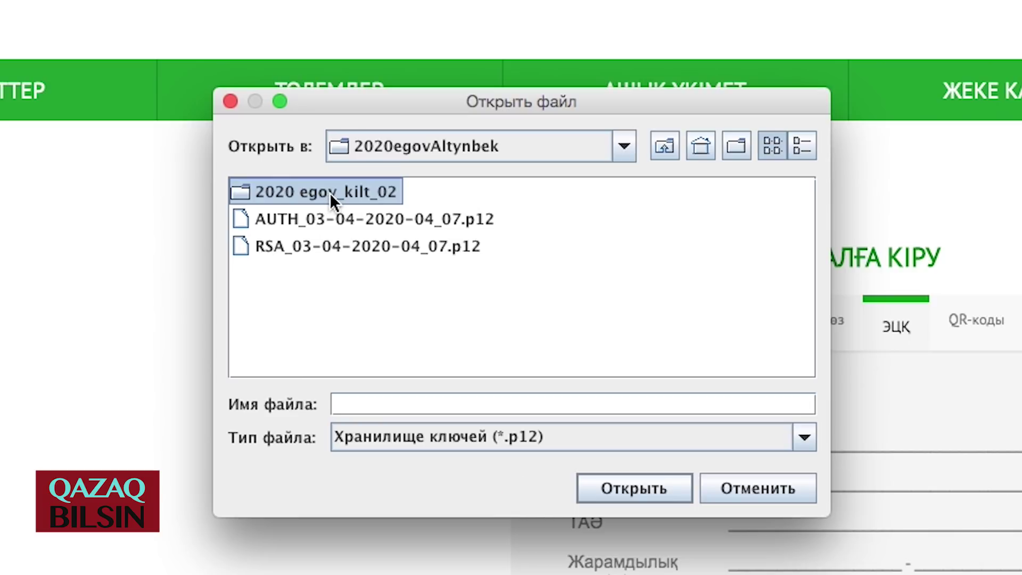
click(330, 192)
double_click(330, 191)
triple_click(360, 191)
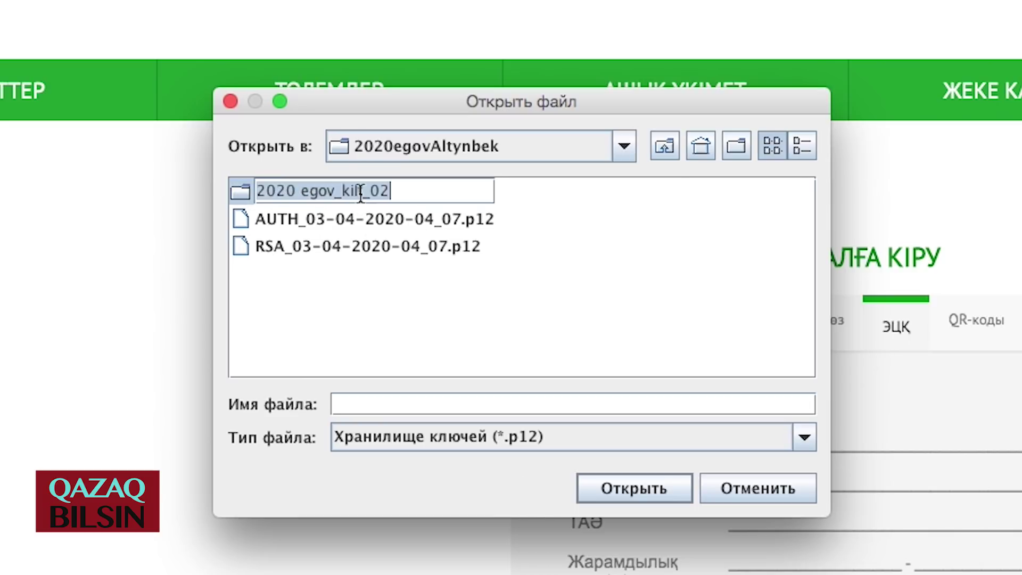
click(628, 488)
click(325, 205)
click(288, 192)
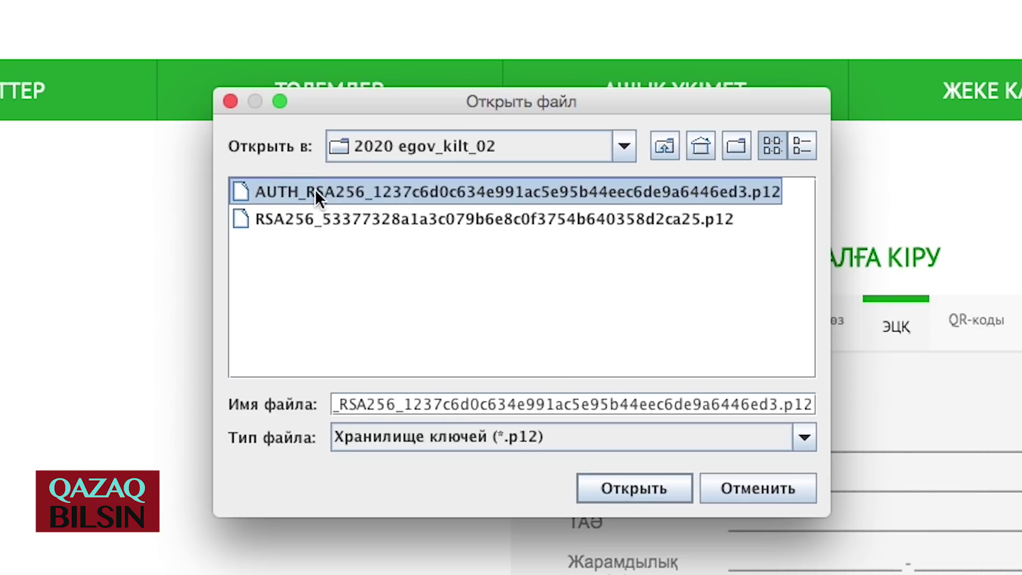
click(292, 219)
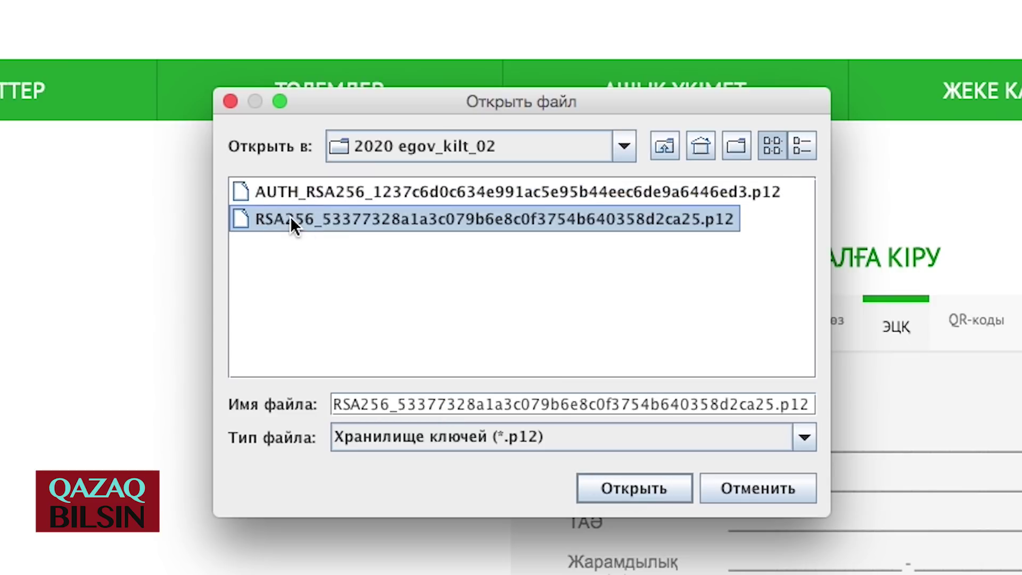
click(304, 192)
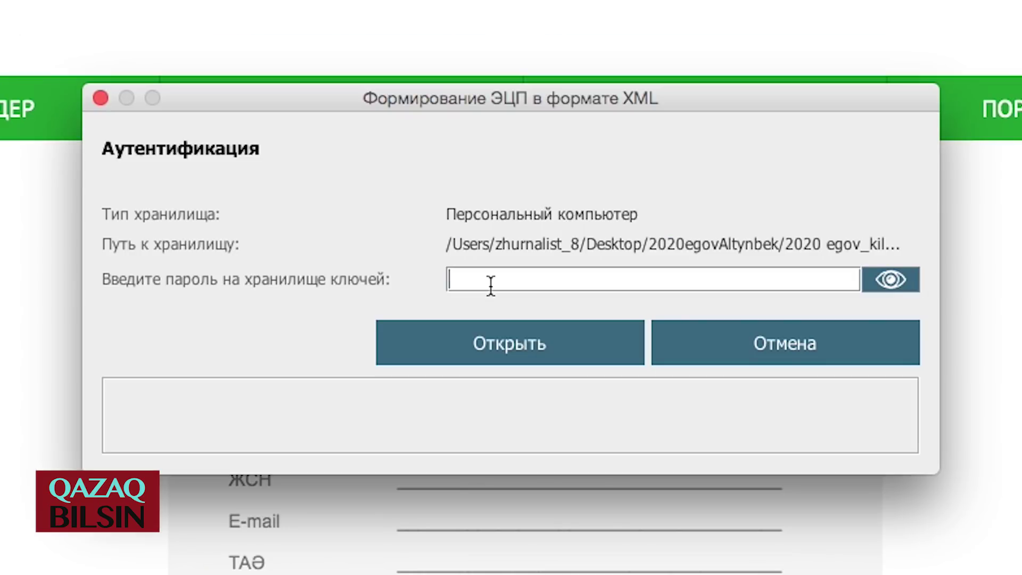
- Unlock the key store with its password and sign the login request in NCALayer
key(Caps_Lock)
key(Caps_Lock)
text(***********************)
click(500, 344)
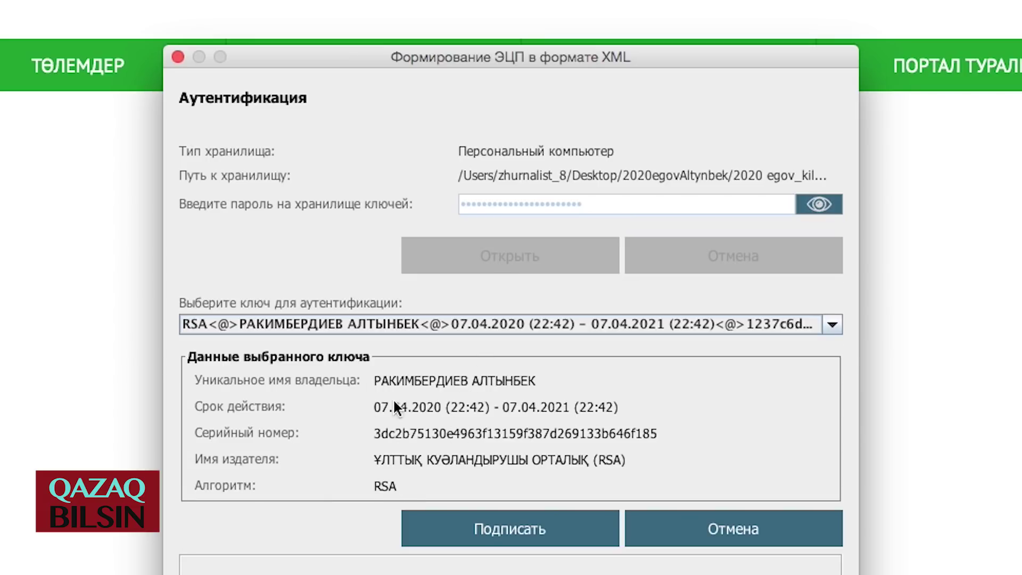
click(519, 536)
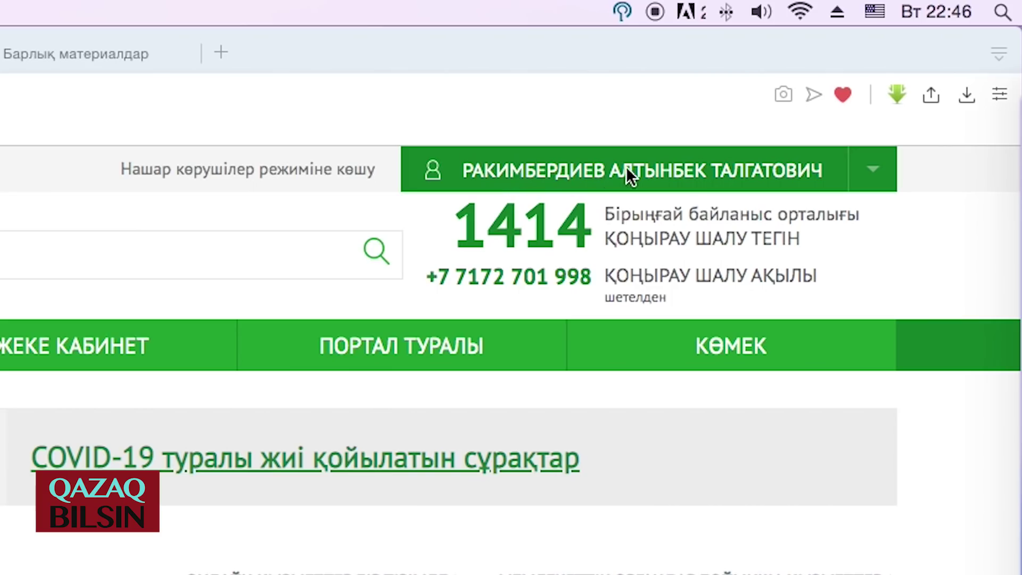
- Open the account dropdown from the user name button at the top of egov.kz
click(759, 165)
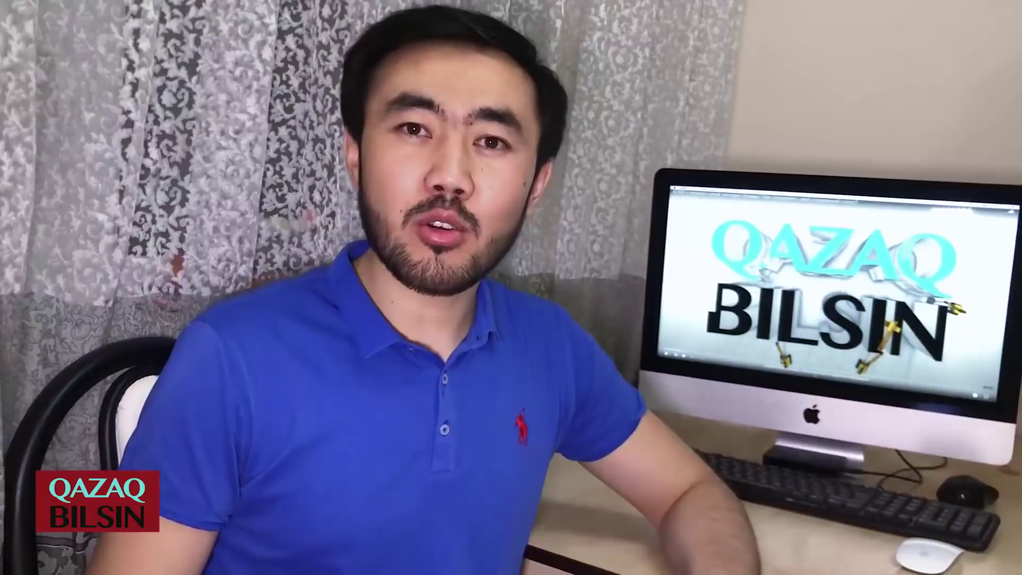